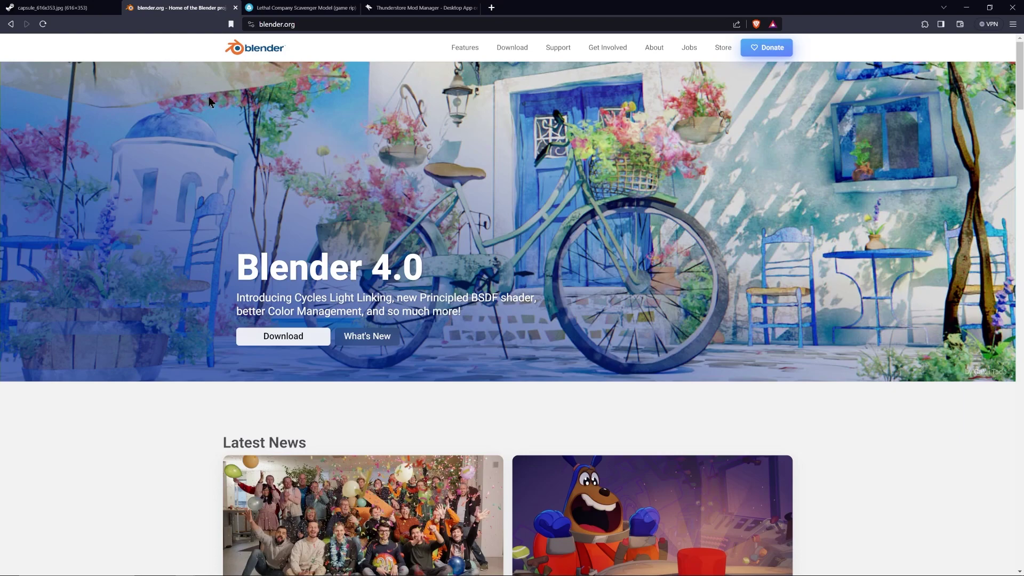
Switch to the browser tab with the Sketchfab Lethal Company Scavenger model page
key(ctrl+Tab)
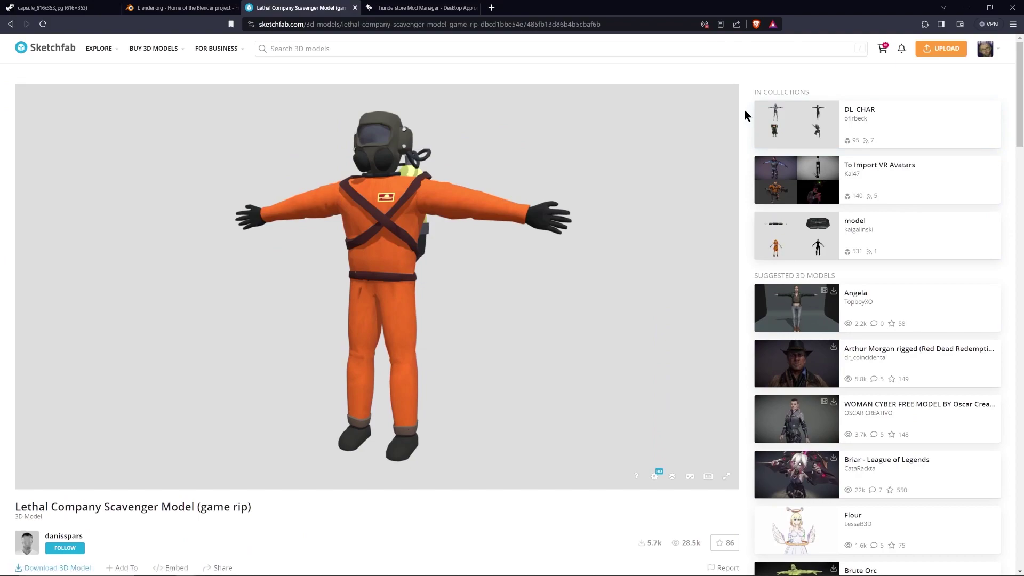
Review the Scavenger model's download formats, then move to the Thunderstore Mod Manager tab
scroll(741, 110, down, 3)
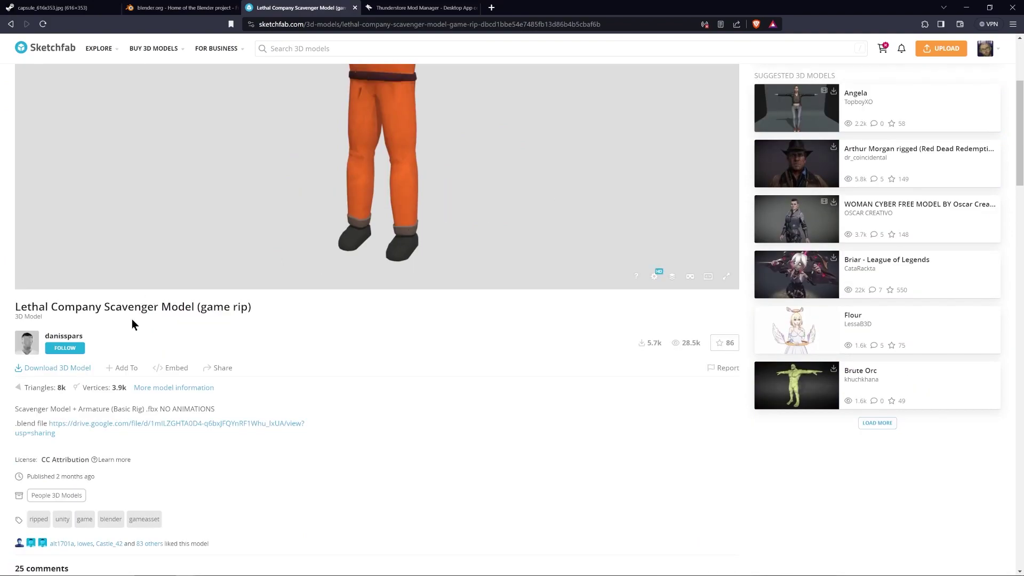
click(64, 369)
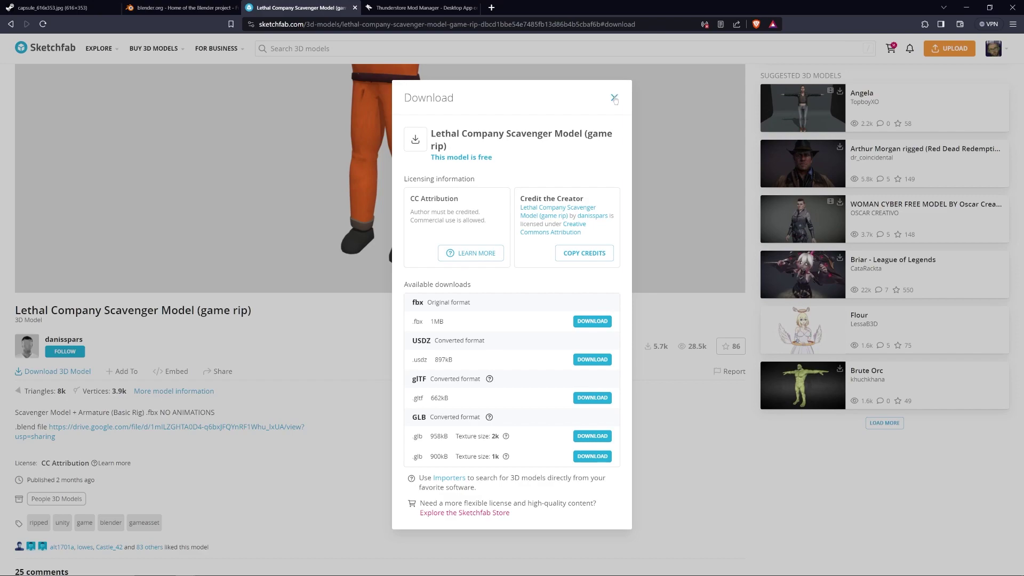
key(ctrl+Tab)
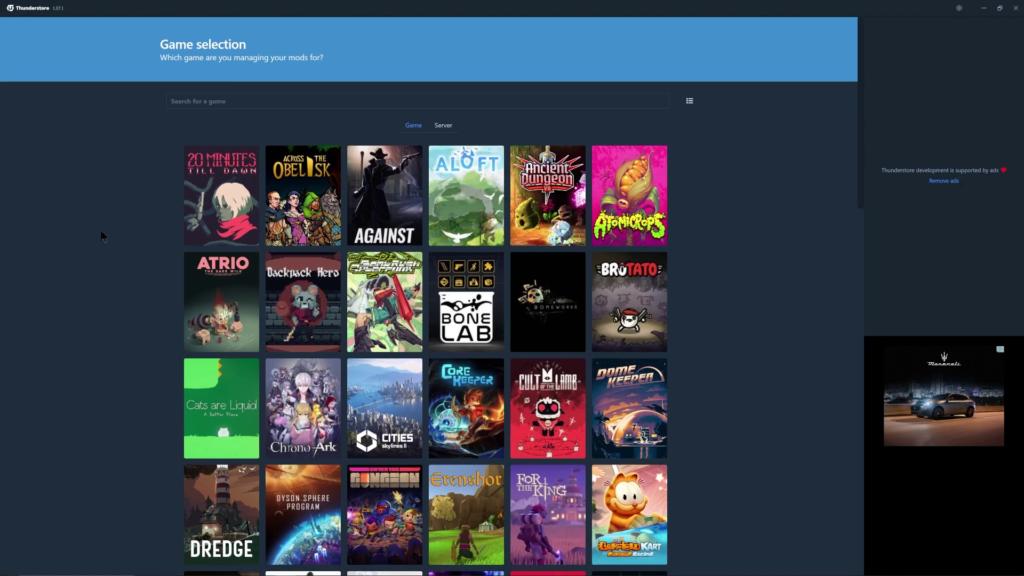
Pick Lethal Company as the game and load the Youtube profile
scroll(123, 243, down, 5)
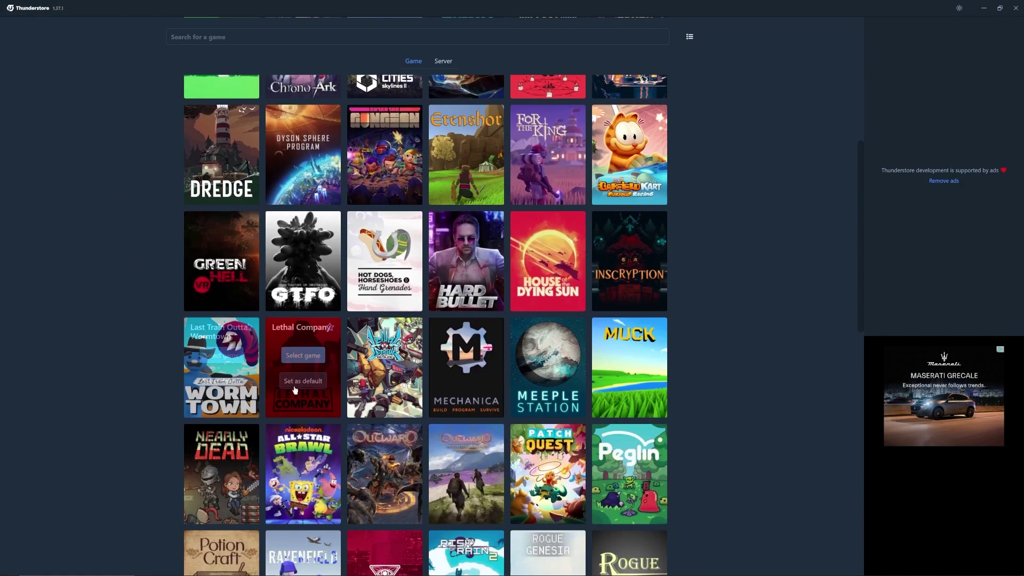
click(302, 355)
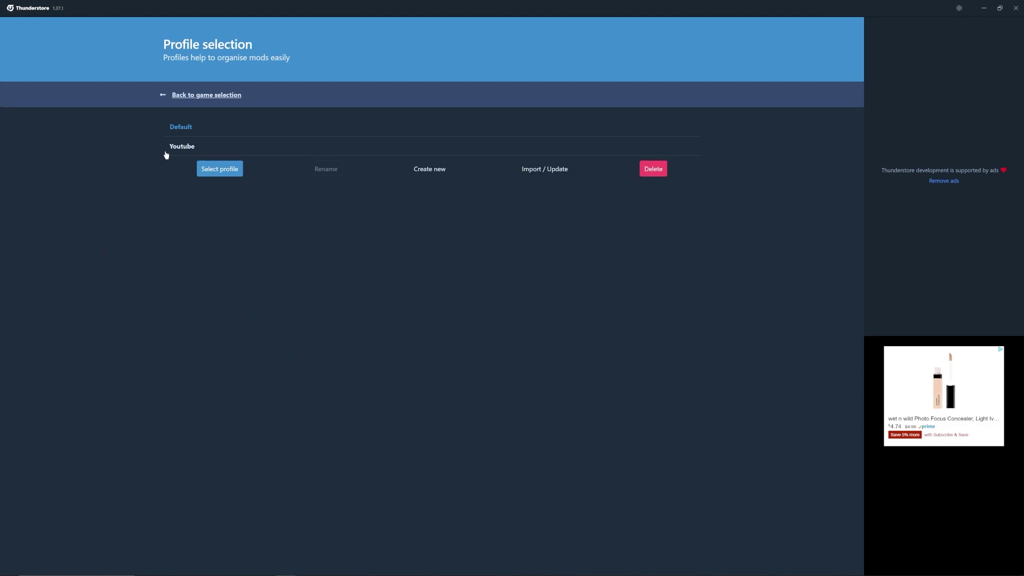
click(182, 147)
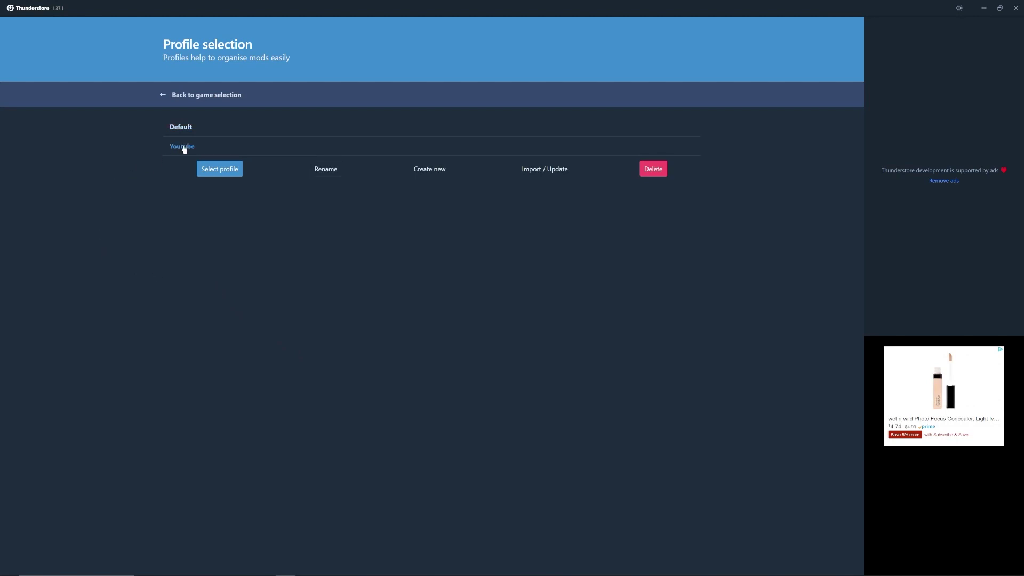
click(236, 170)
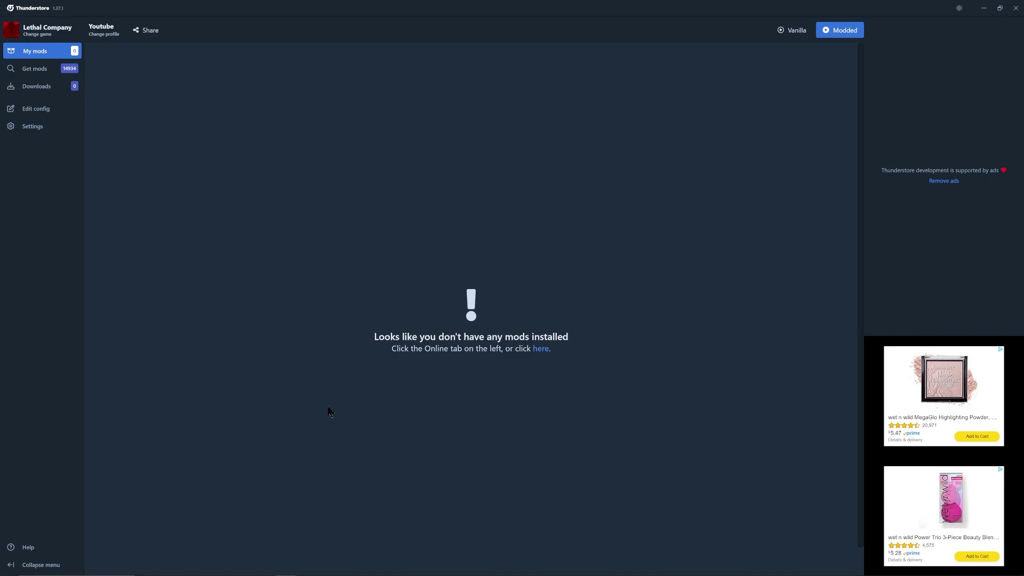
Sort the online mods by Rating and install BepInExPack with its dependencies
click(46, 71)
click(742, 74)
click(706, 113)
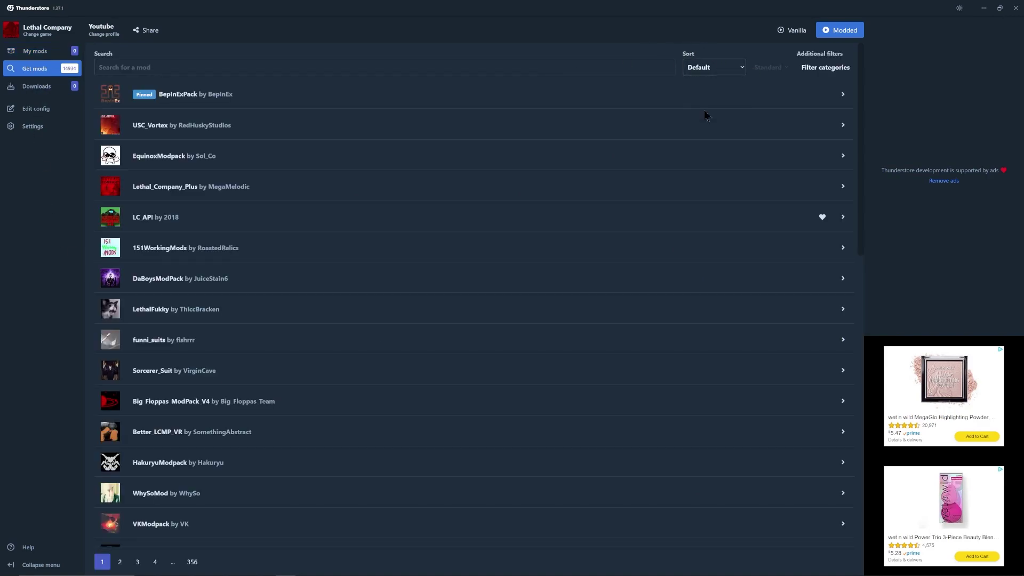
click(224, 99)
click(229, 180)
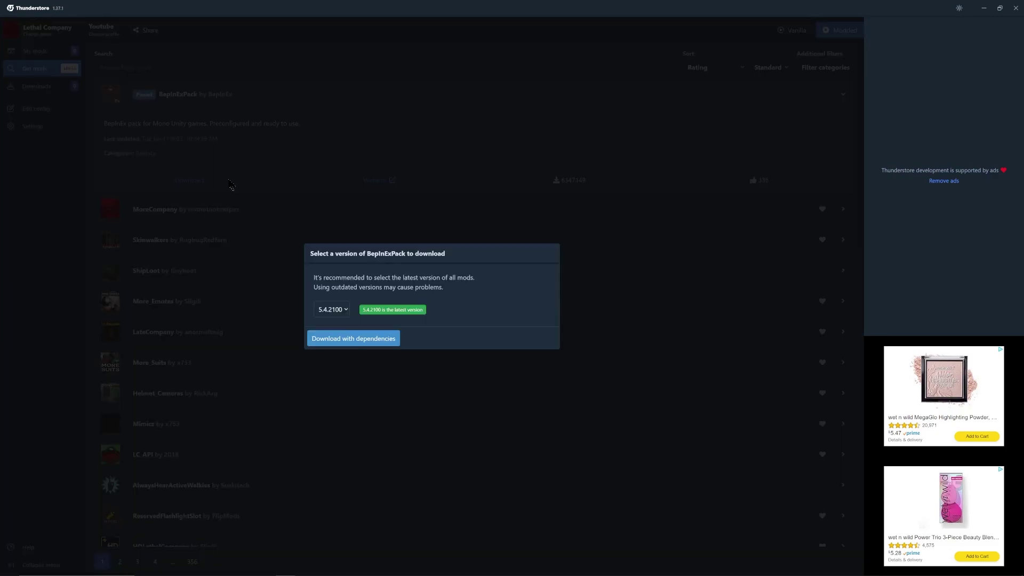
click(316, 336)
Install More_Suits and AdditionalSuits into the Youtube profile
click(189, 367)
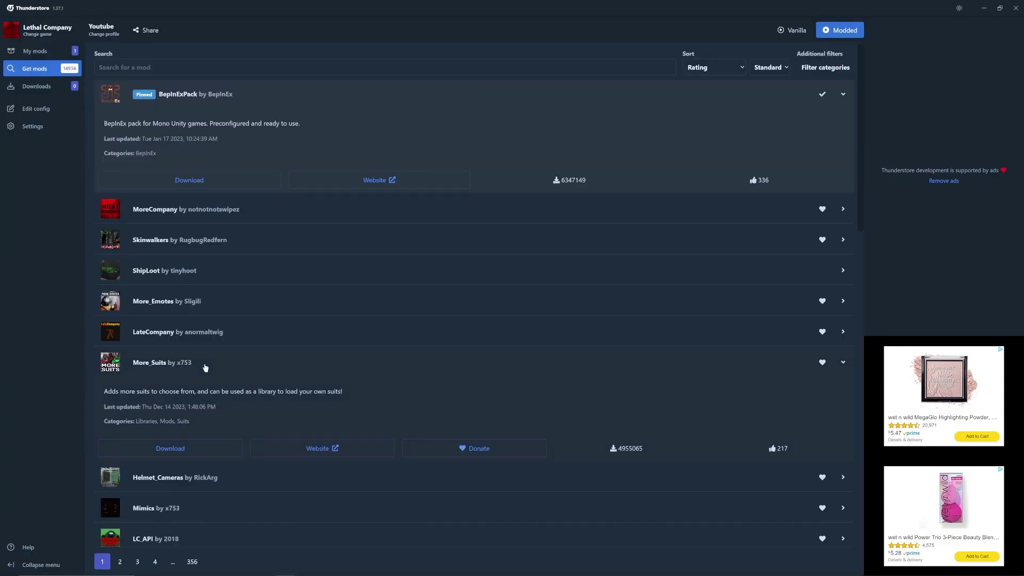
click(211, 446)
click(370, 339)
scroll(348, 351, down, 5)
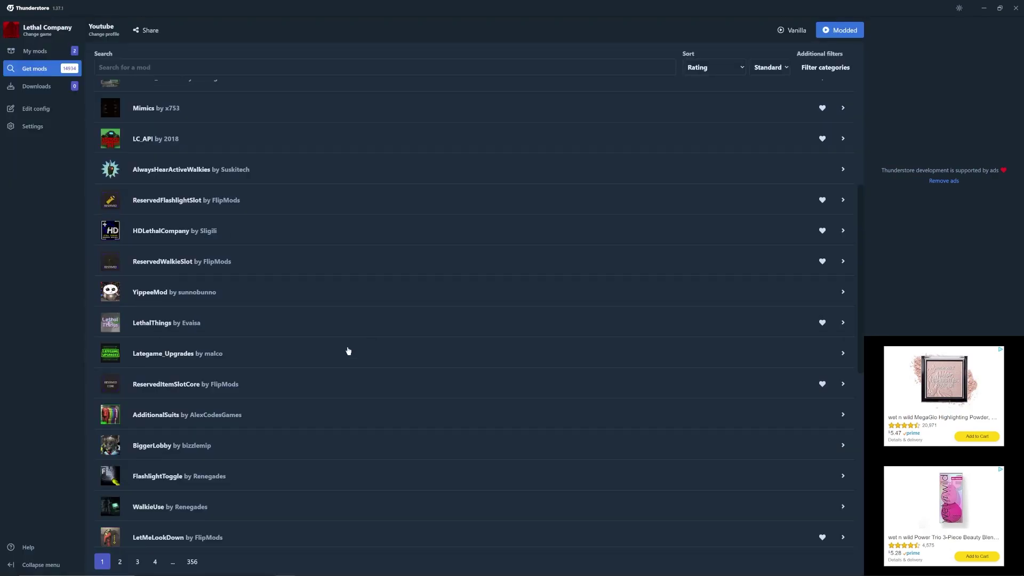
click(272, 421)
click(212, 499)
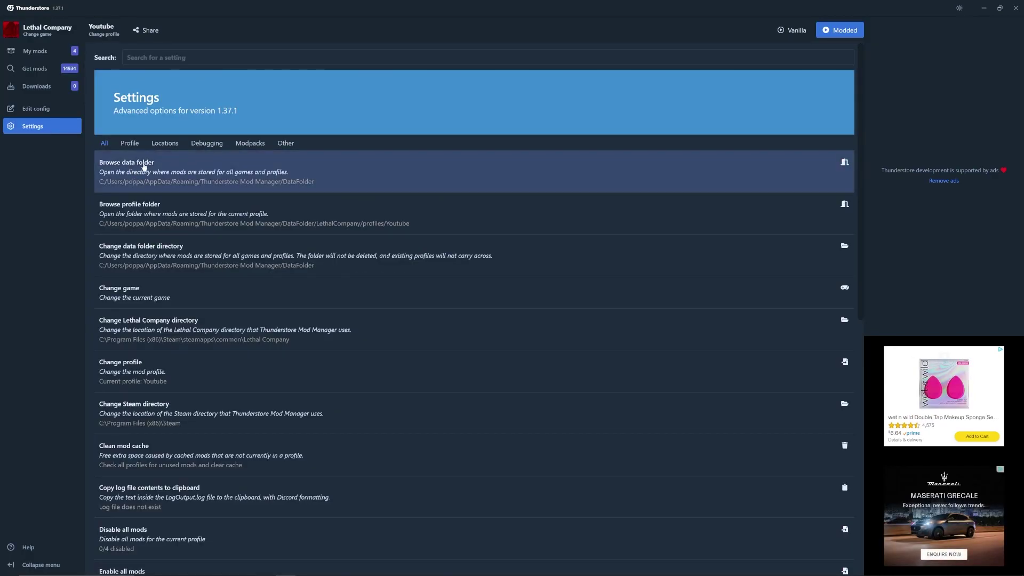
Open the data folder and go to LethalCompany > profiles > Youtube > BepInEx > plugins > x753-More_Suits > moresuits
click(143, 168)
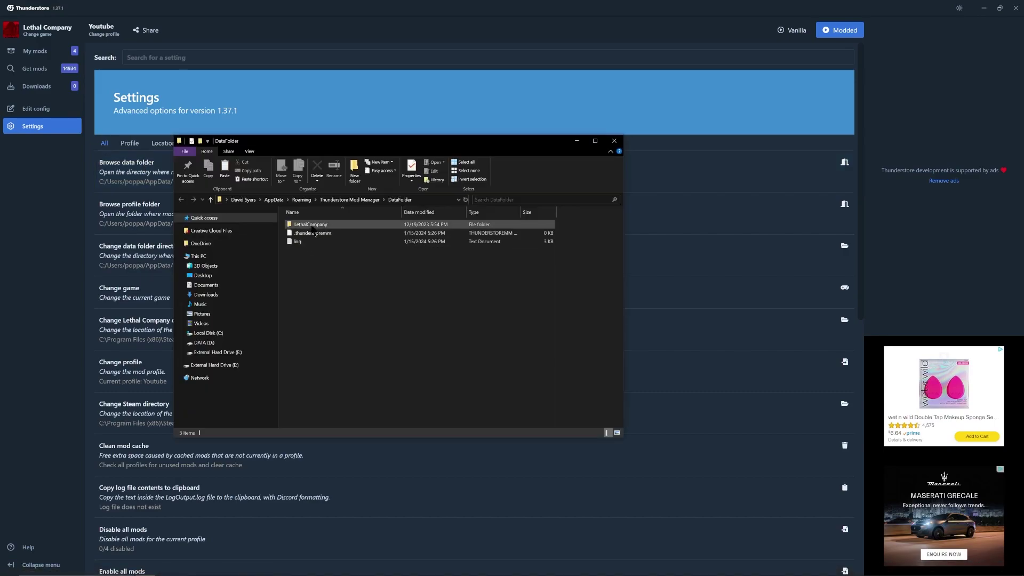
double_click(303, 233)
click(313, 235)
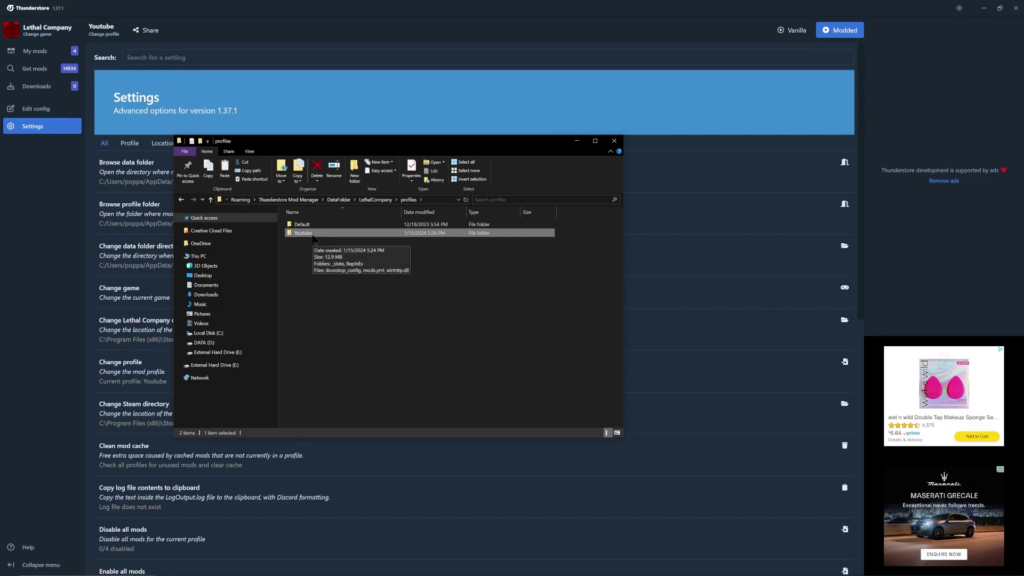
double_click(313, 235)
double_click(314, 236)
double_click(315, 241)
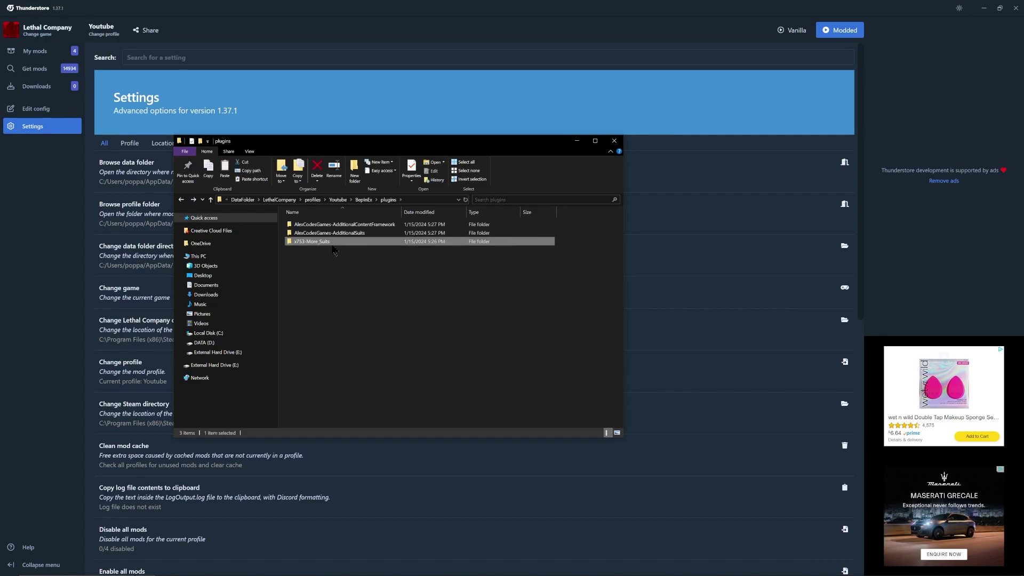
double_click(332, 243)
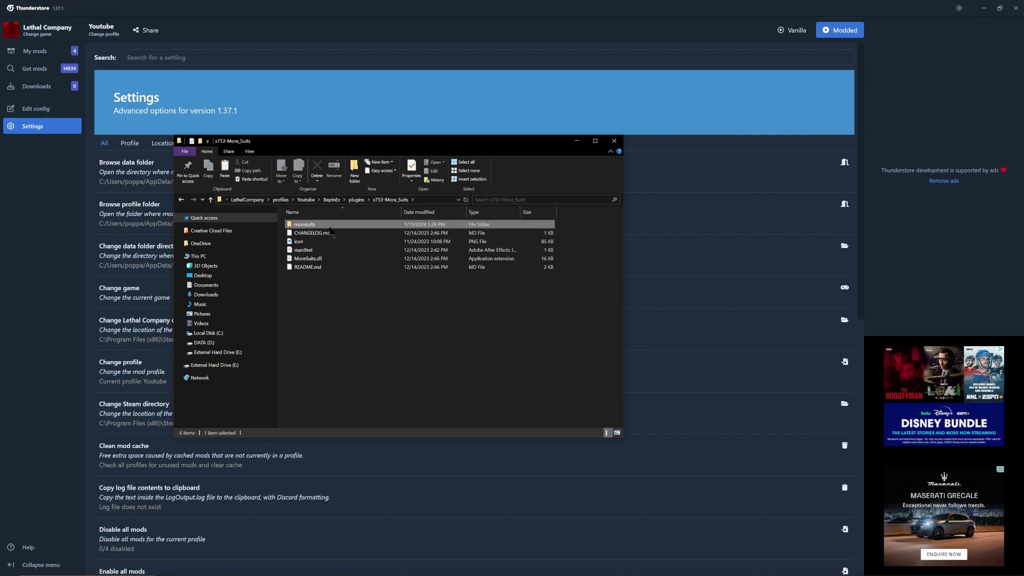
double_click(305, 225)
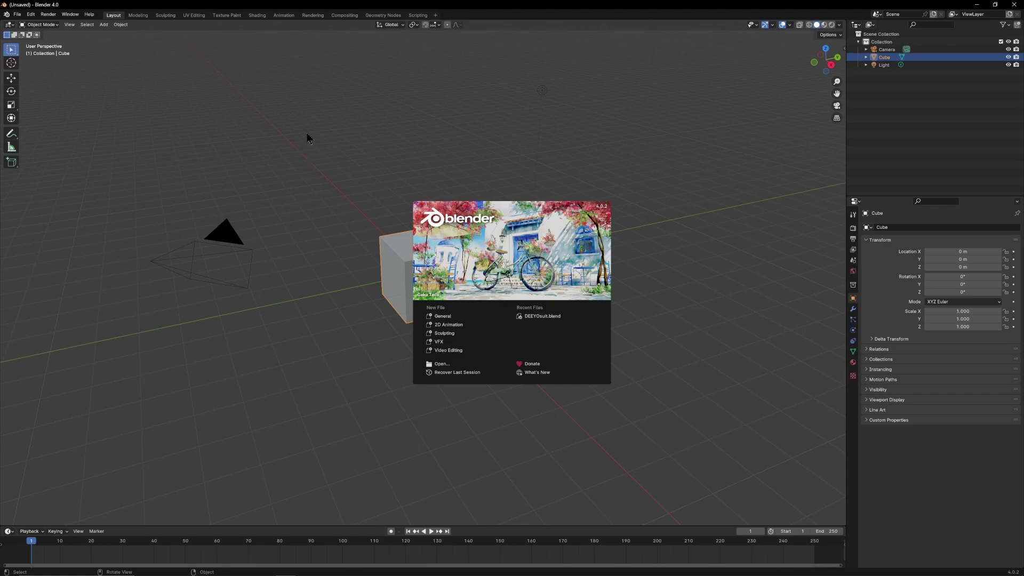
Import the Scavenger.fbx model into the Blender scene
click(16, 18)
click(16, 17)
mouse_move(37, 126)
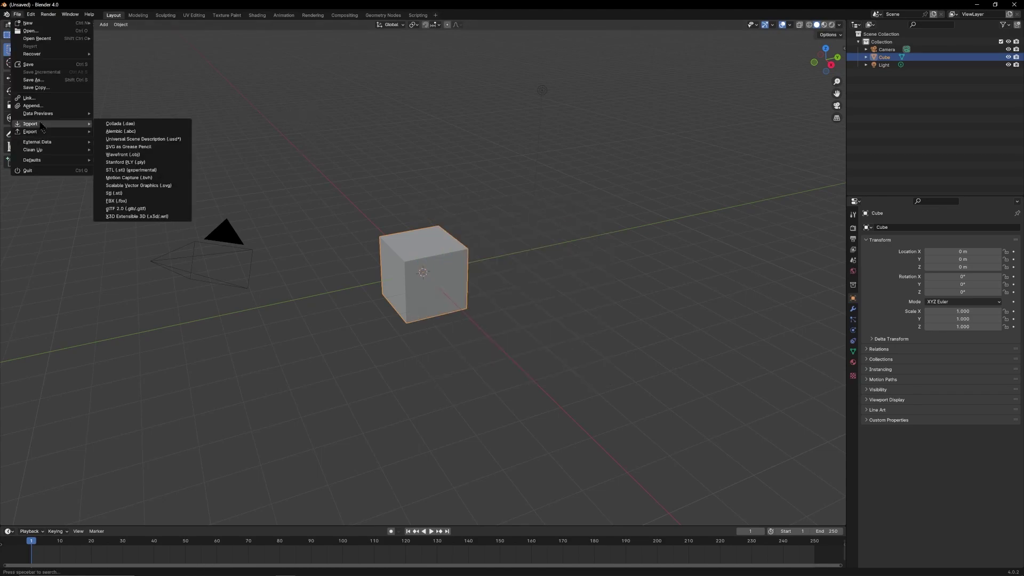
click(114, 190)
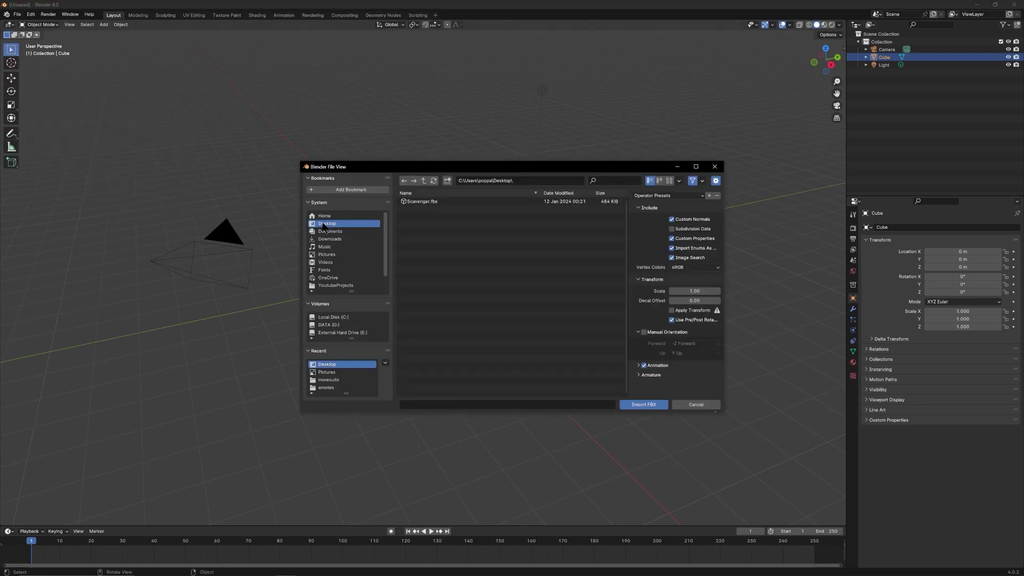
click(442, 205)
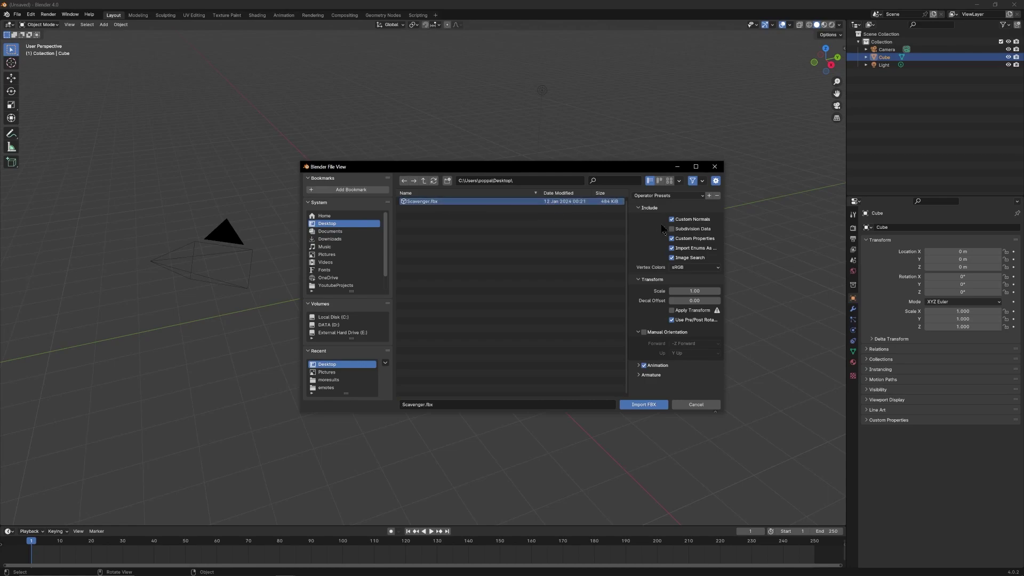
click(649, 404)
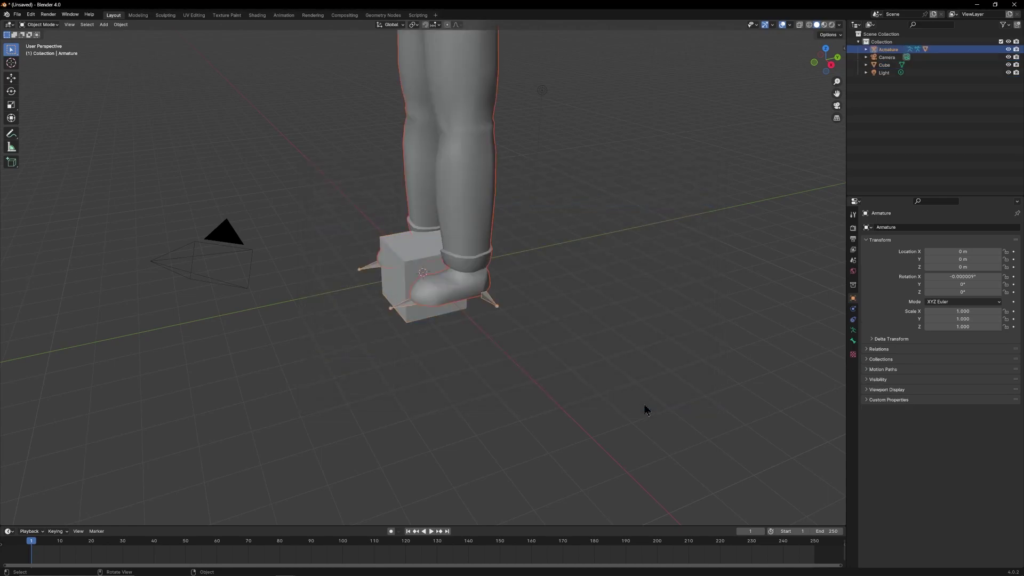
Delete the default camera, cube and light from the Outliner
scroll(569, 187, down, 5)
scroll(562, 171, down, 2)
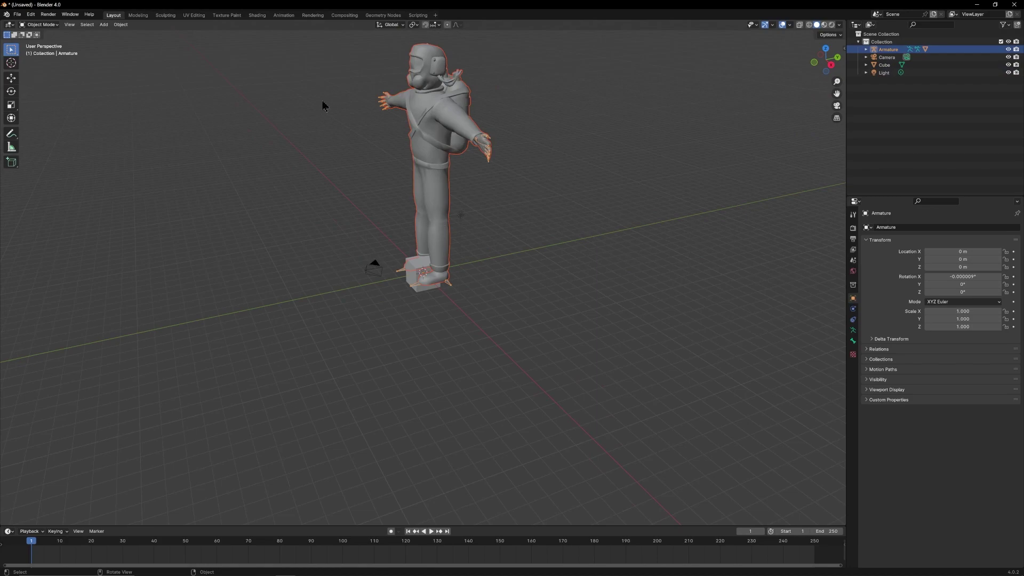
click(881, 58)
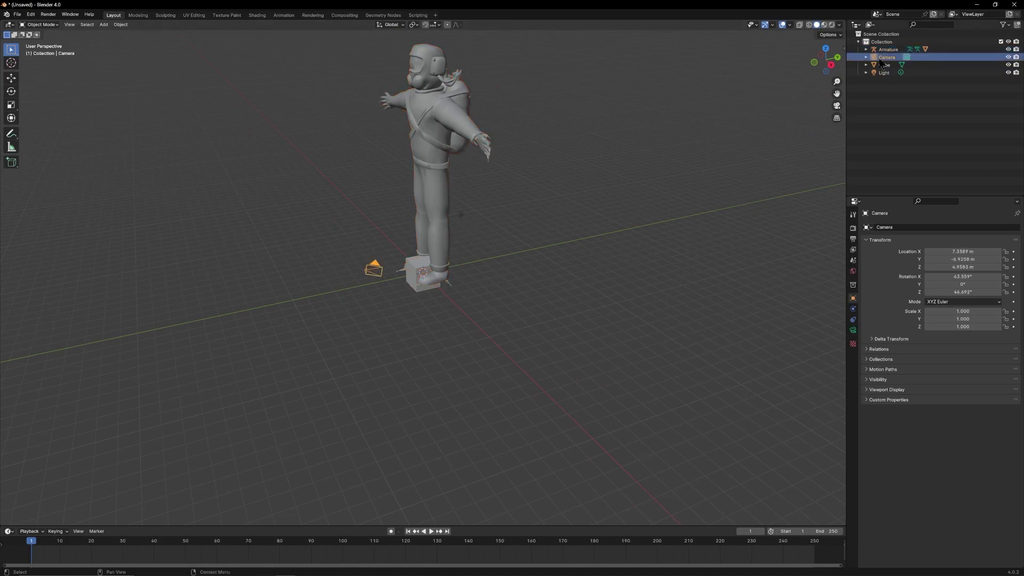
key(x)
click(886, 57)
key(x)
click(886, 57)
key(x)
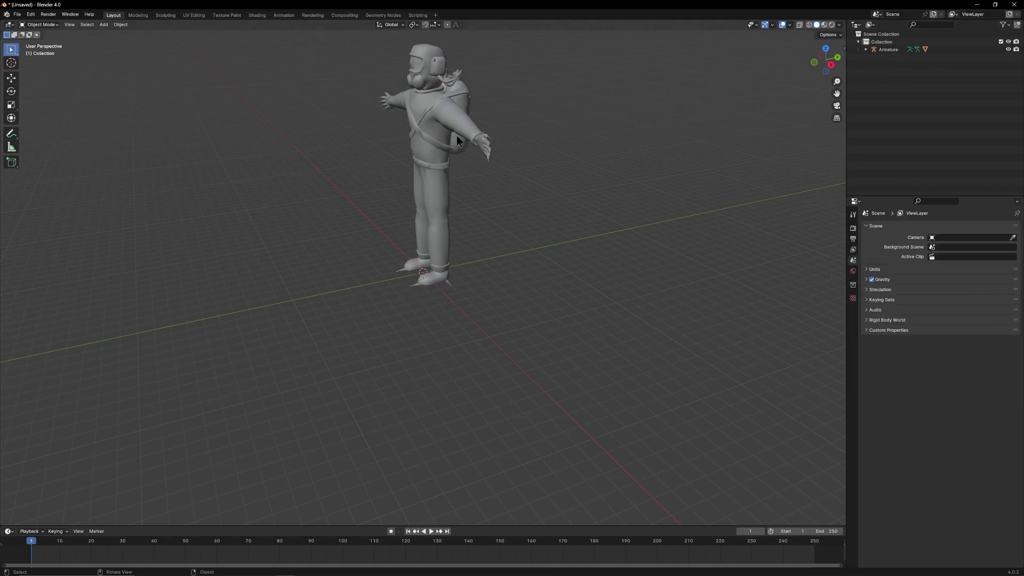
Load Default.png into the suit material's image texture node in the Shading workspace
click(257, 16)
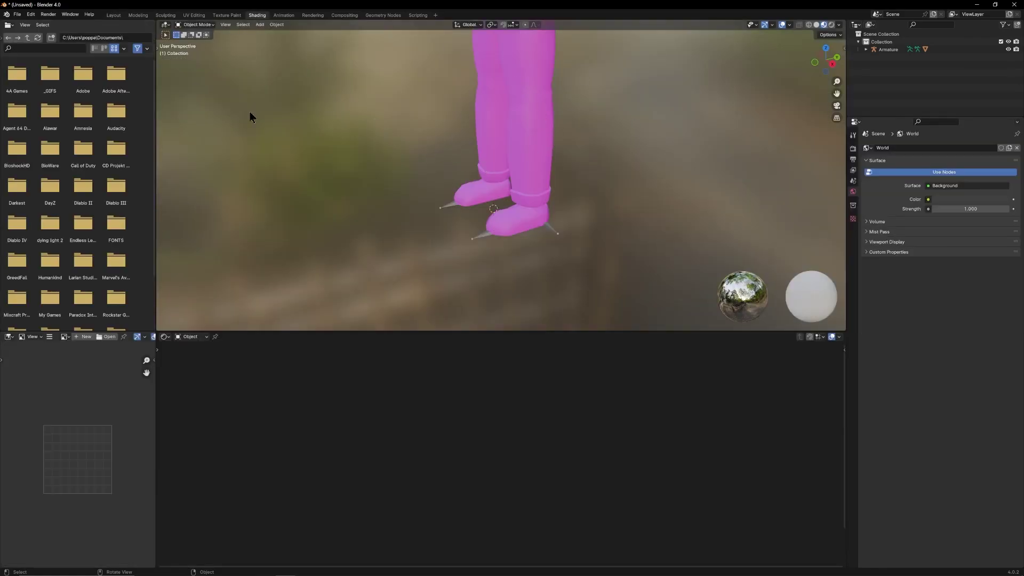
click(524, 151)
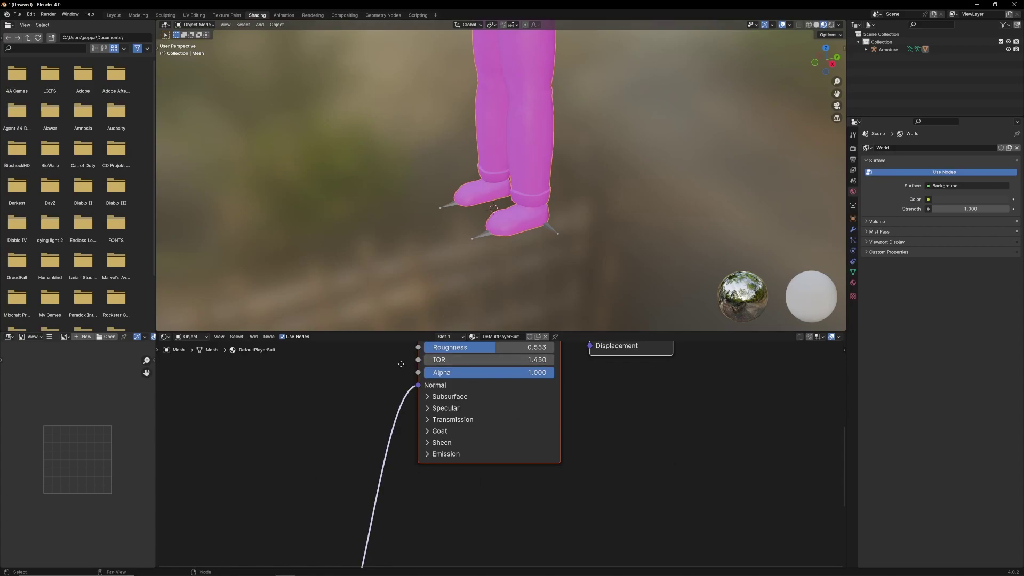
scroll(401, 364, up, 10)
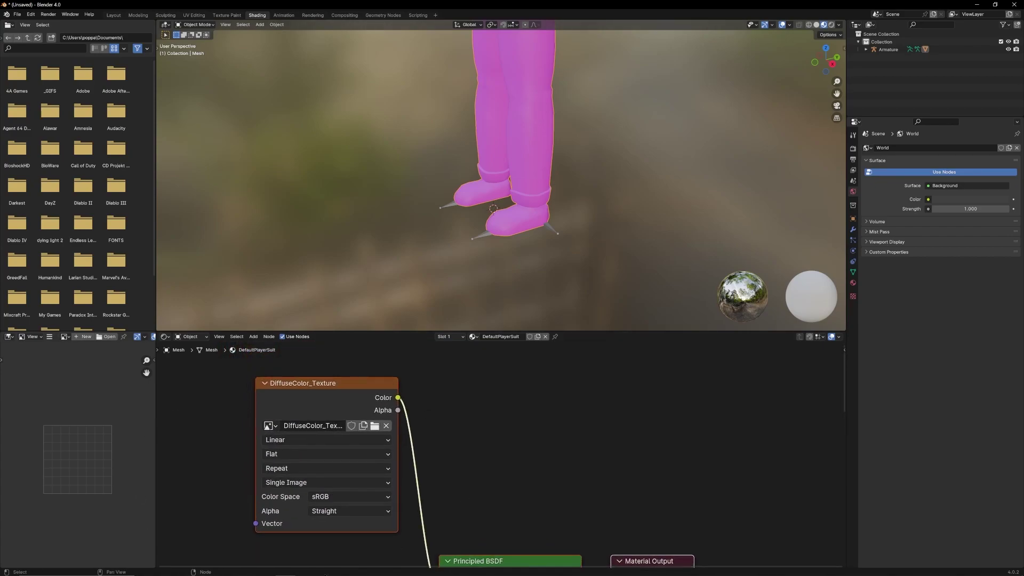
click(375, 426)
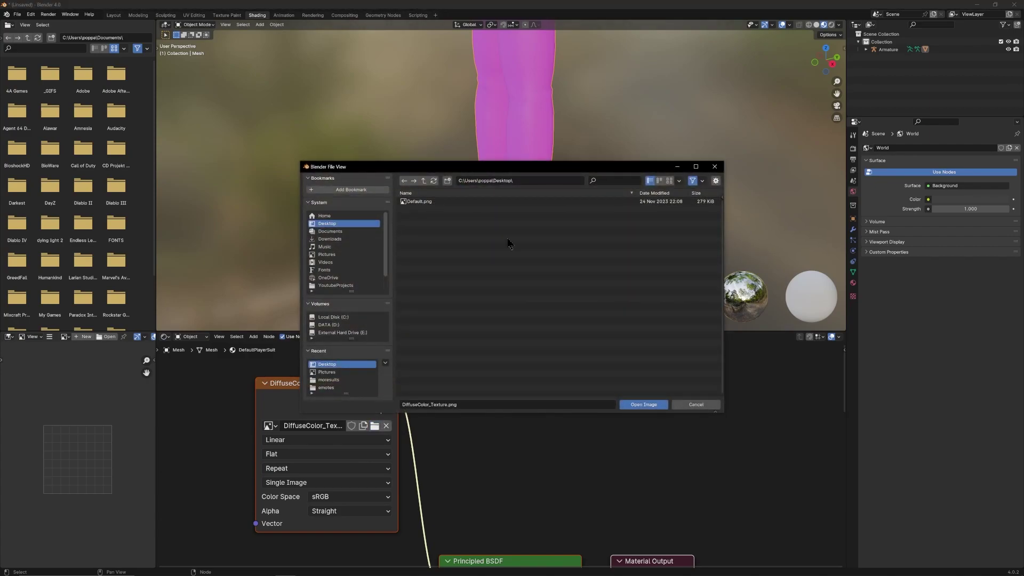
click(637, 407)
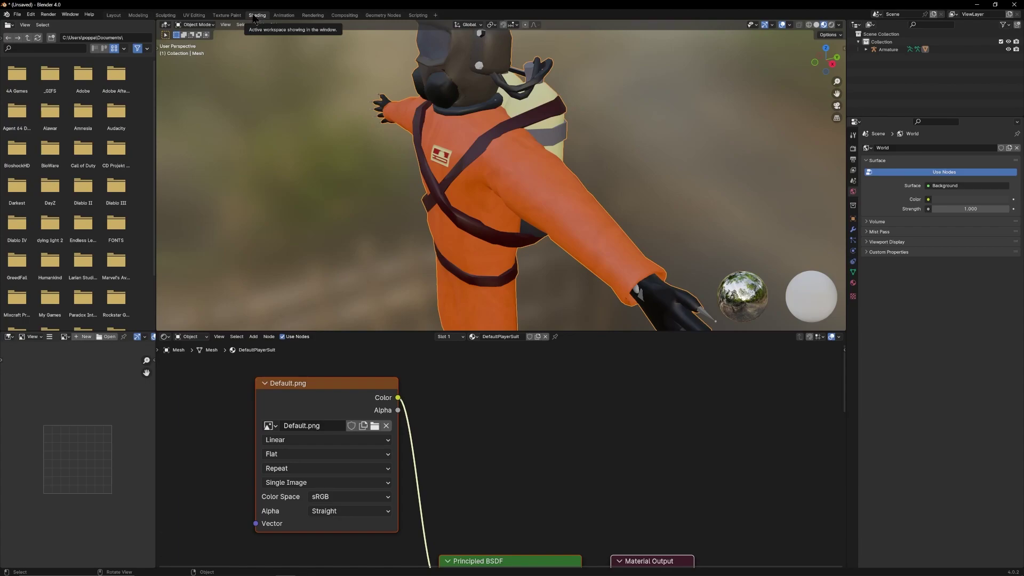
click(226, 15)
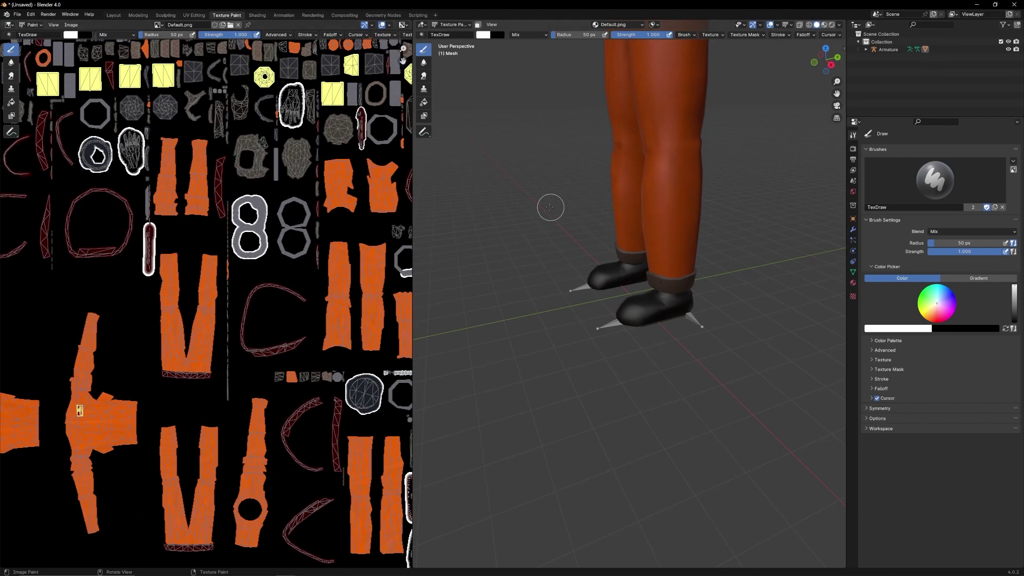
Fit the whole texture in the image editor and view the character from the front
scroll(510, 208, down, 5)
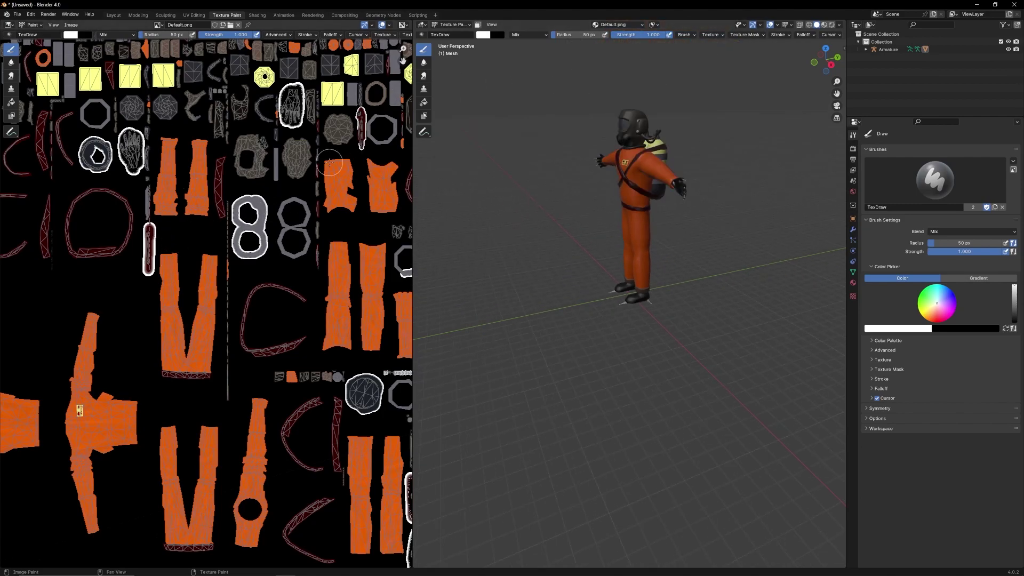
key(Home)
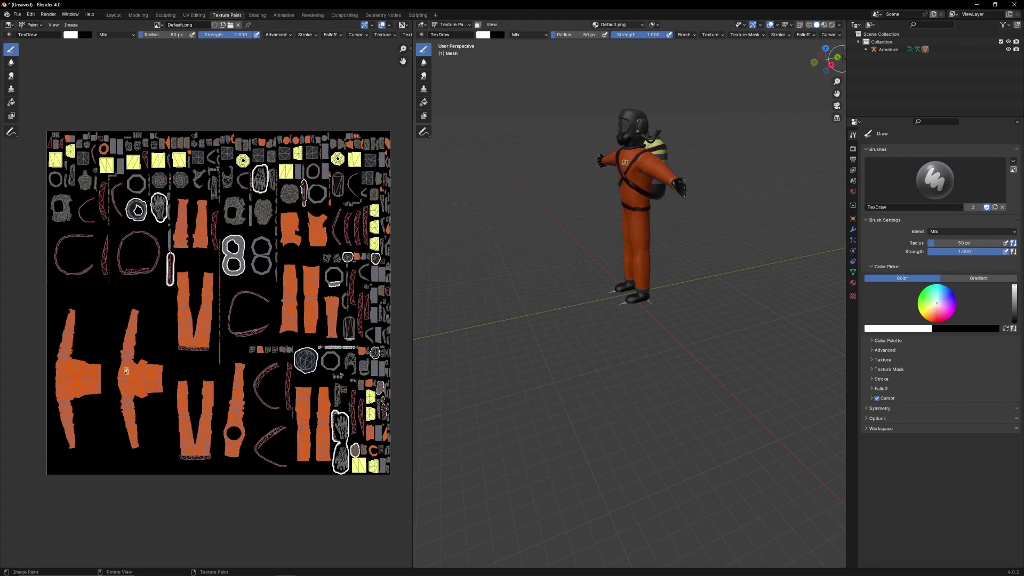
click(839, 58)
click(839, 59)
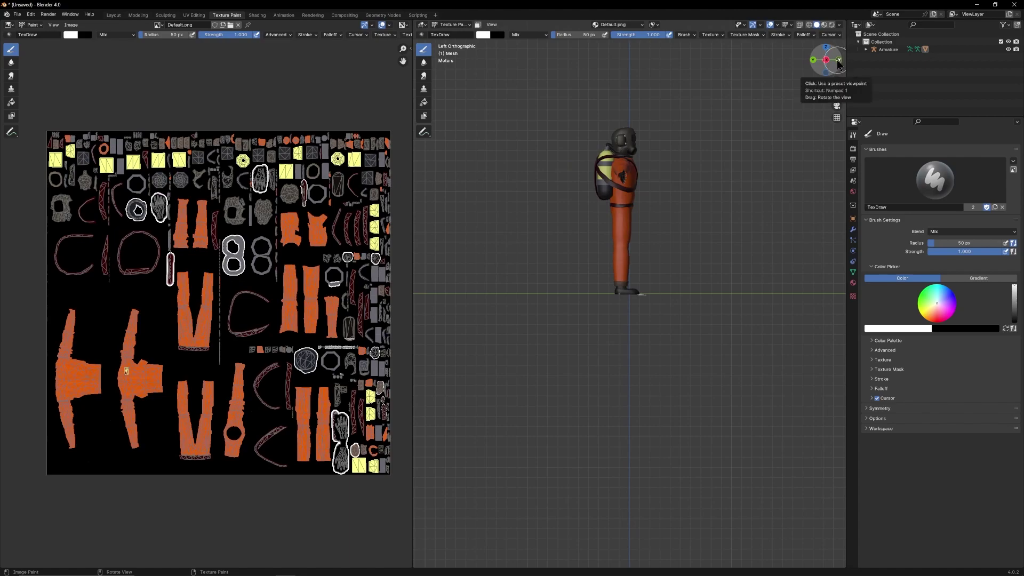
click(839, 61)
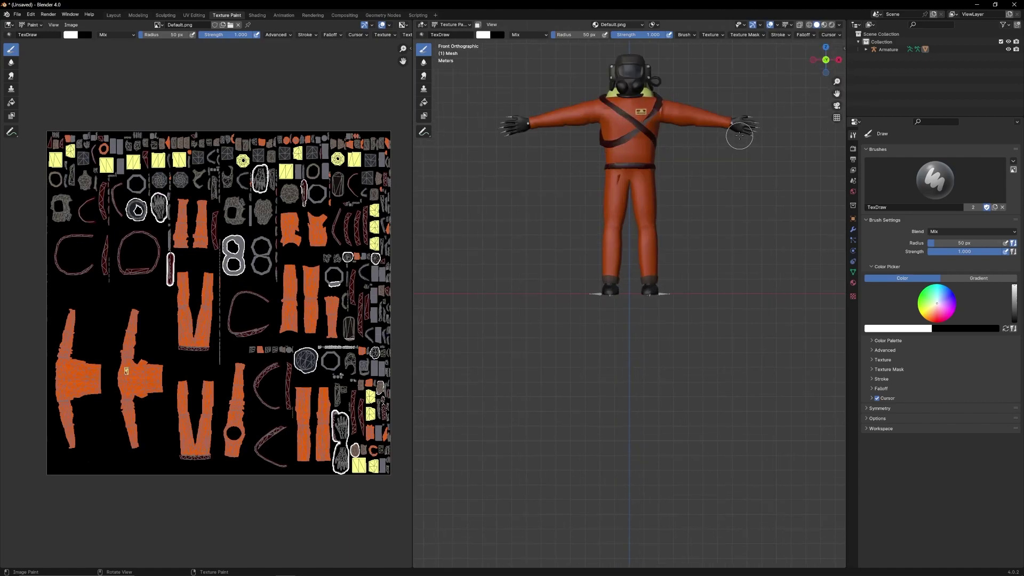
drag(837, 93, 817, 188)
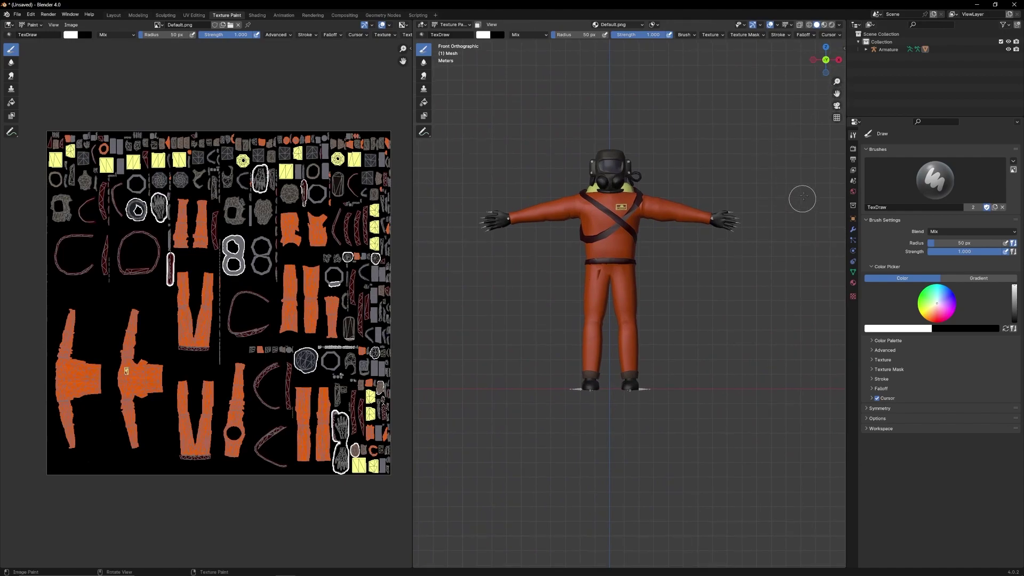
drag(836, 93, 659, 130)
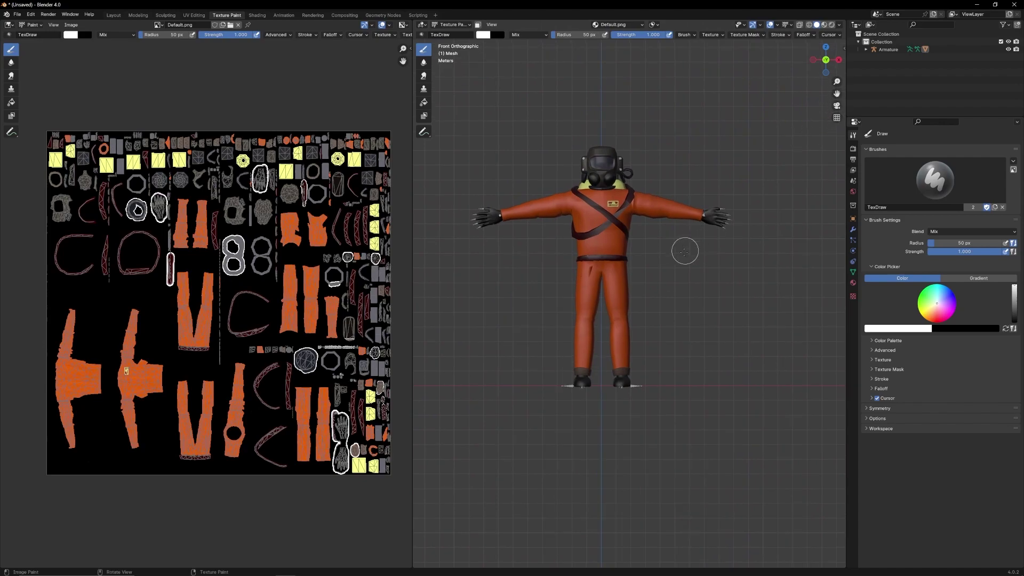
Return to Front Orthographic view and centre the character in the 3D viewport
scroll(685, 252, down, 3)
scroll(686, 251, up, 1)
mouse_move(686, 270)
middle_down()
mouse_move(682, 360)
mouse_move(635, 389)
mouse_move(596, 385)
mouse_move(656, 267)
mouse_move(717, 89)
middle_up()
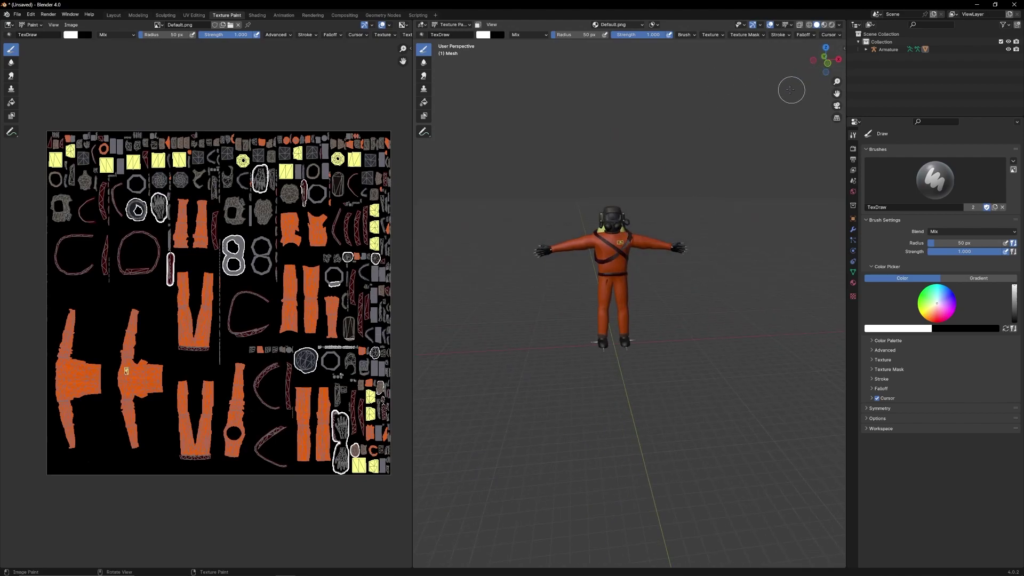
click(838, 61)
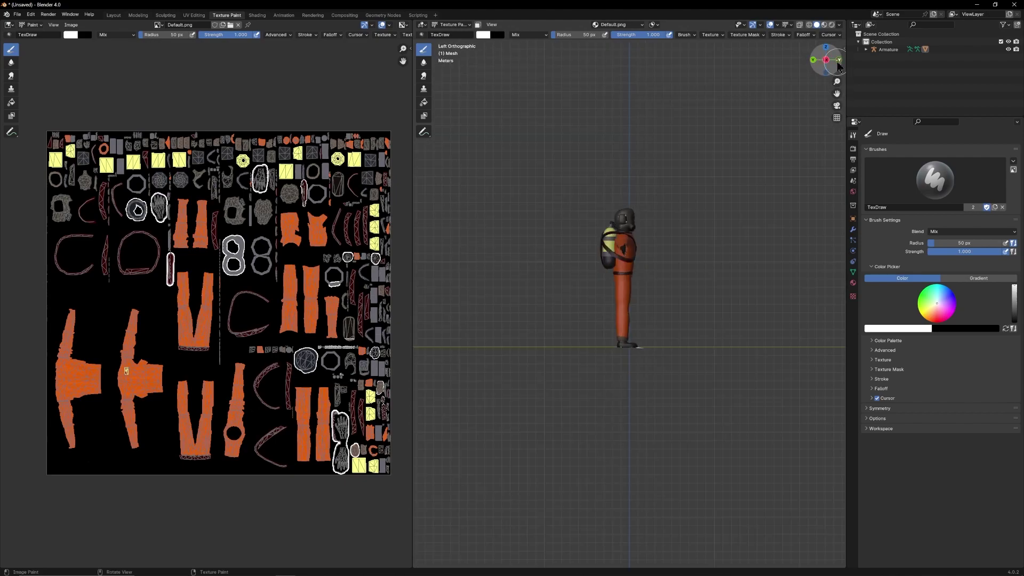
click(838, 61)
scroll(662, 228, up, 5)
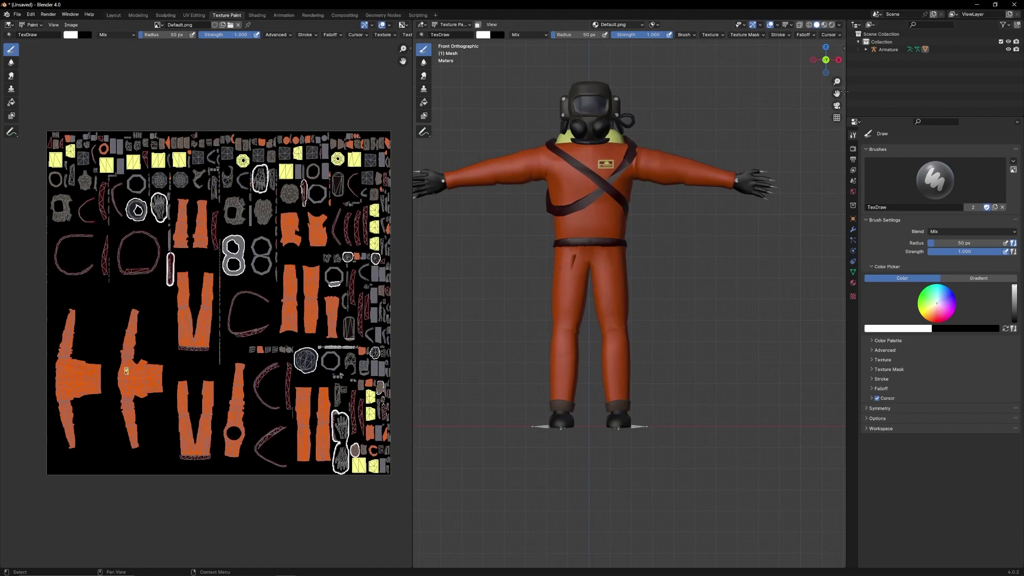
drag(838, 93, 868, 195)
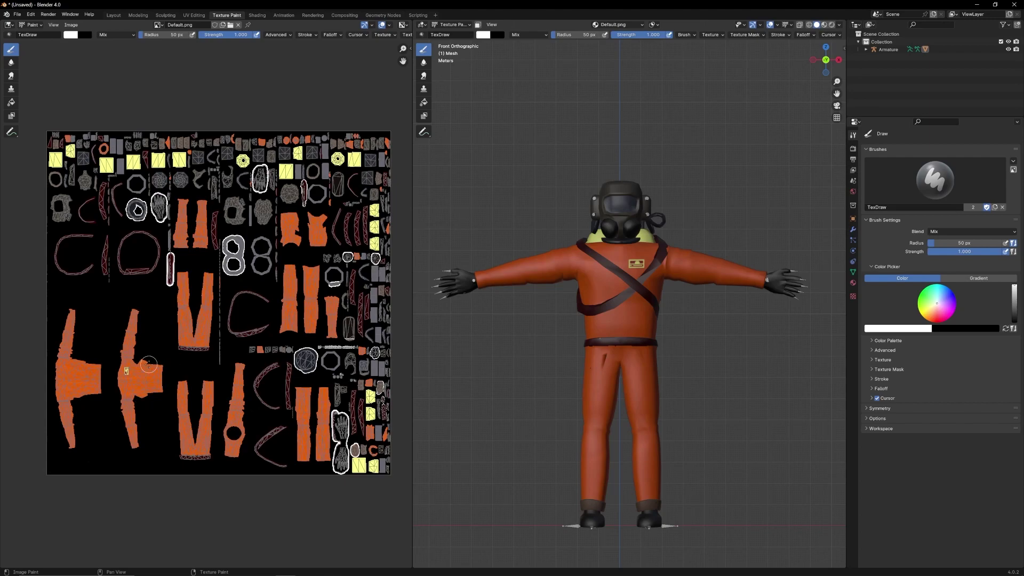
mouse_move(147, 357)
mouse_down()
mouse_move(140, 388)
mouse_move(152, 376)
mouse_up()
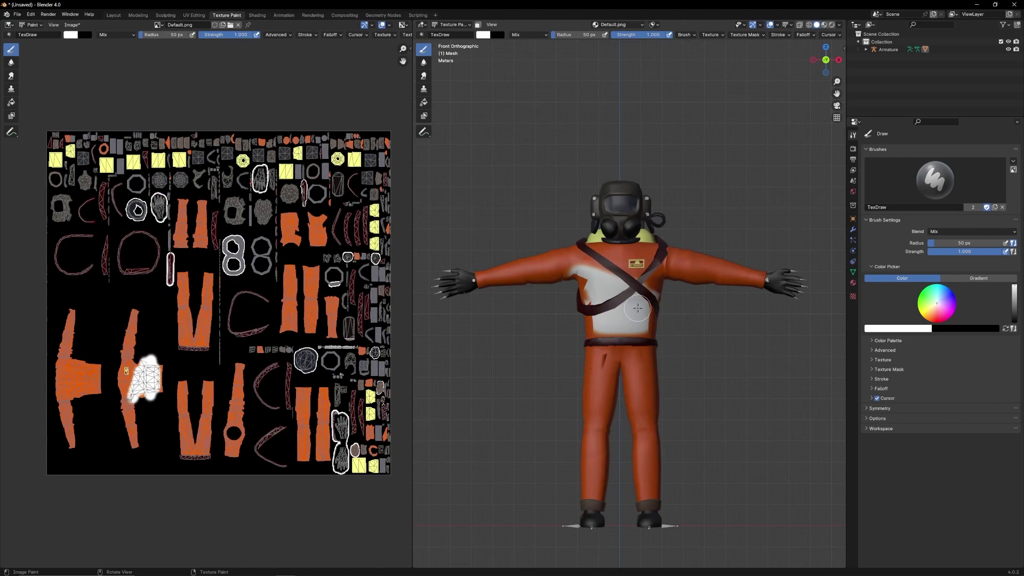
mouse_move(141, 298)
mouse_down()
mouse_move(123, 337)
mouse_move(137, 342)
mouse_move(140, 313)
mouse_move(118, 353)
mouse_move(133, 352)
mouse_move(121, 386)
mouse_move(163, 375)
mouse_up()
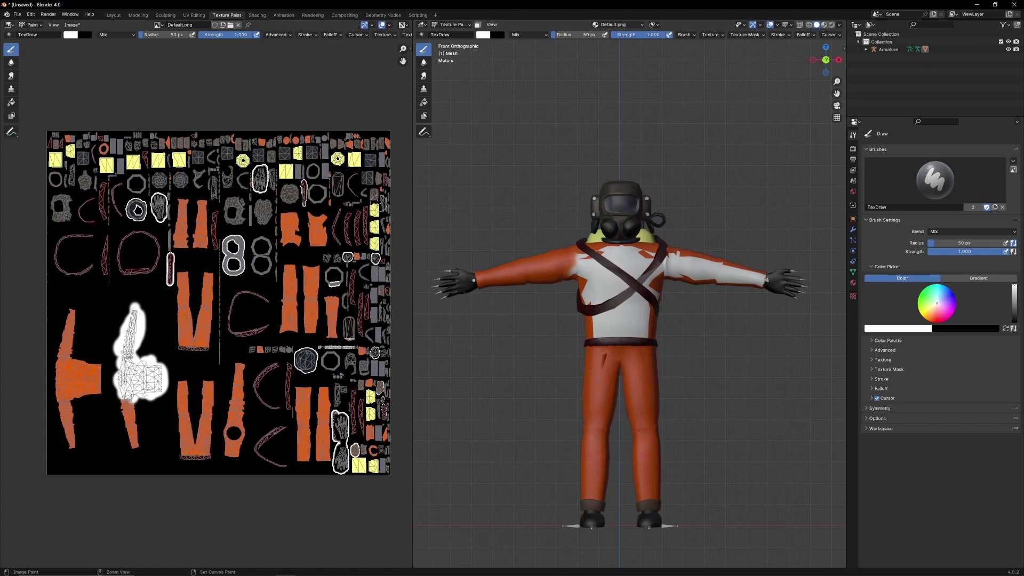
key(ctrl+z)
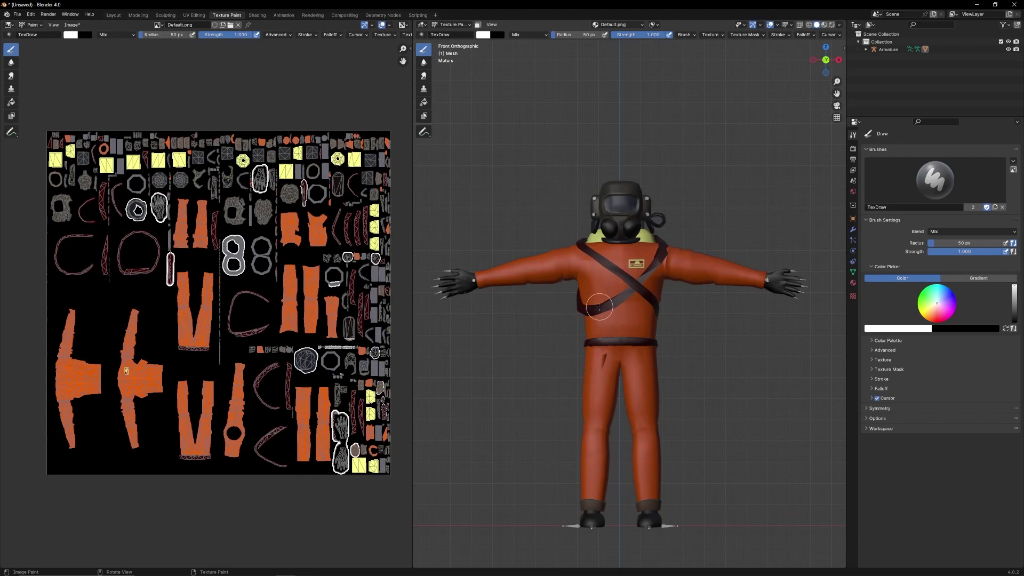
mouse_move(588, 307)
mouse_down()
mouse_move(637, 295)
mouse_move(583, 310)
mouse_move(655, 308)
mouse_move(643, 291)
mouse_up()
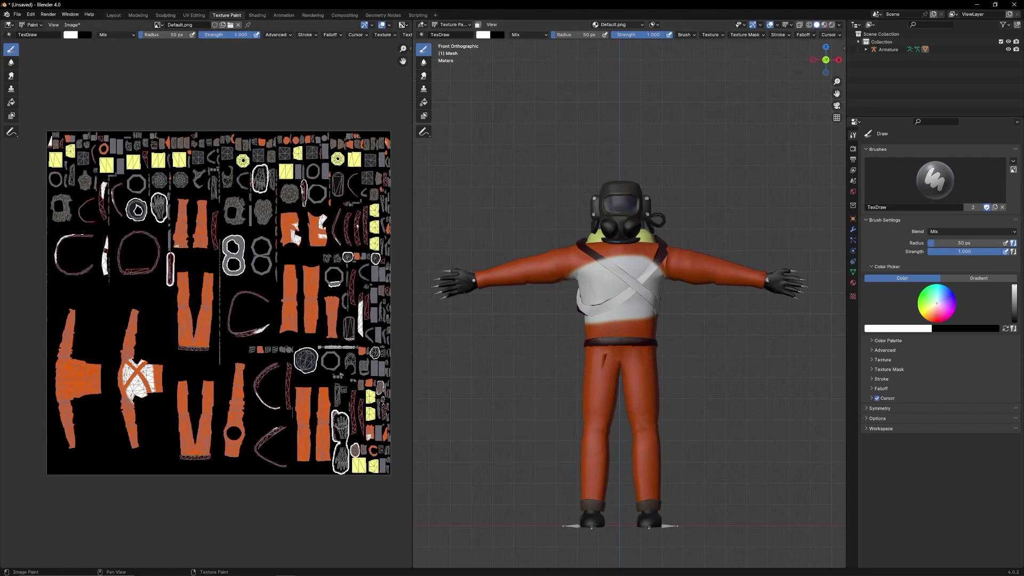
key(ctrl+z)
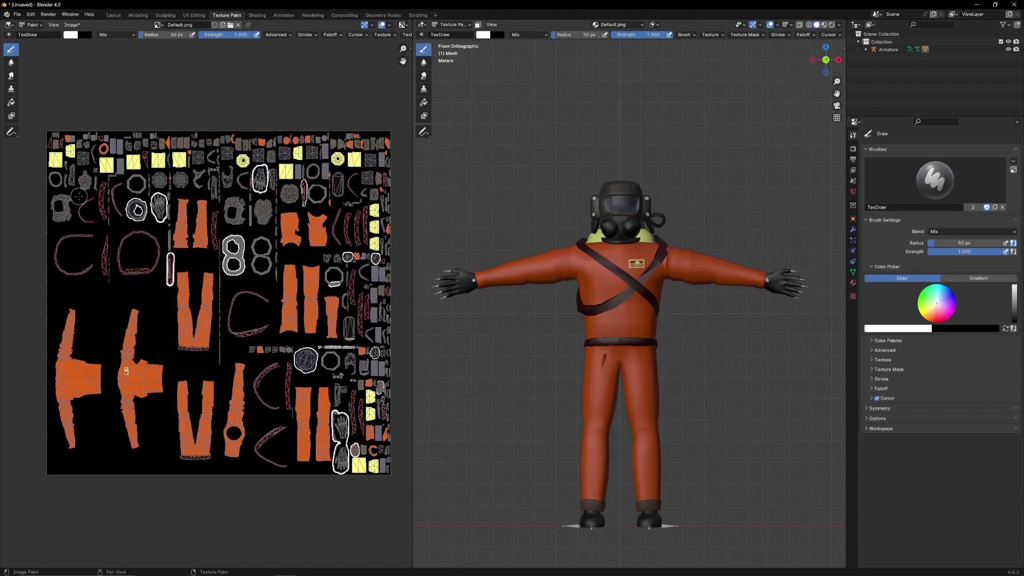
Set the Fill brush to red and fill the jacket, left trouser, sleeve and torso islands
click(11, 104)
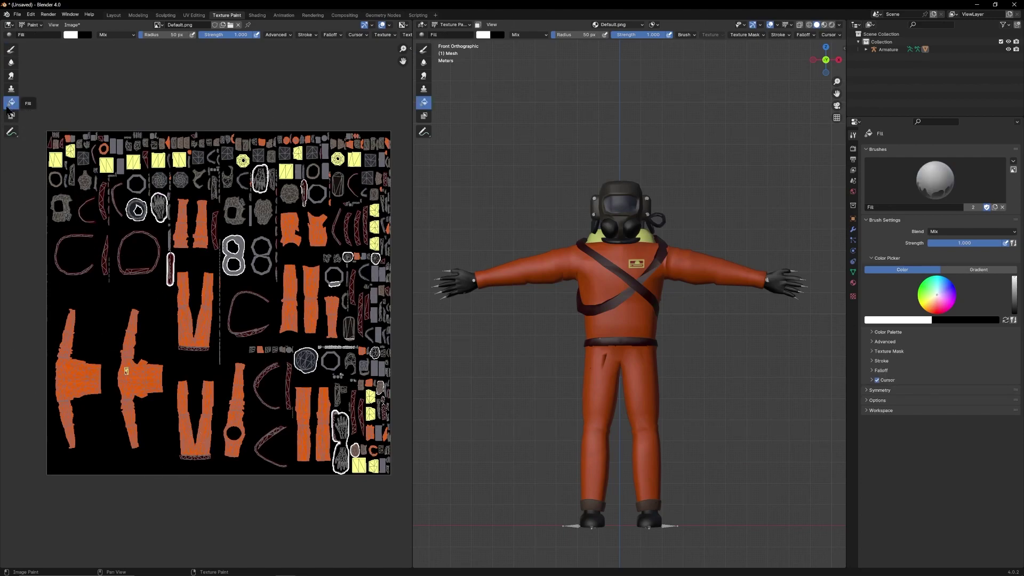
click(71, 36)
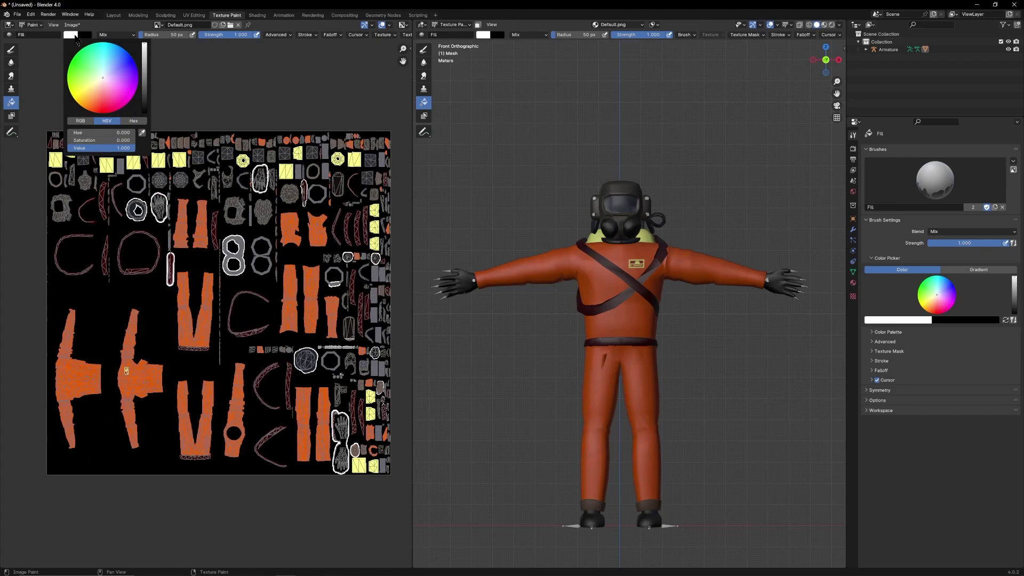
click(102, 112)
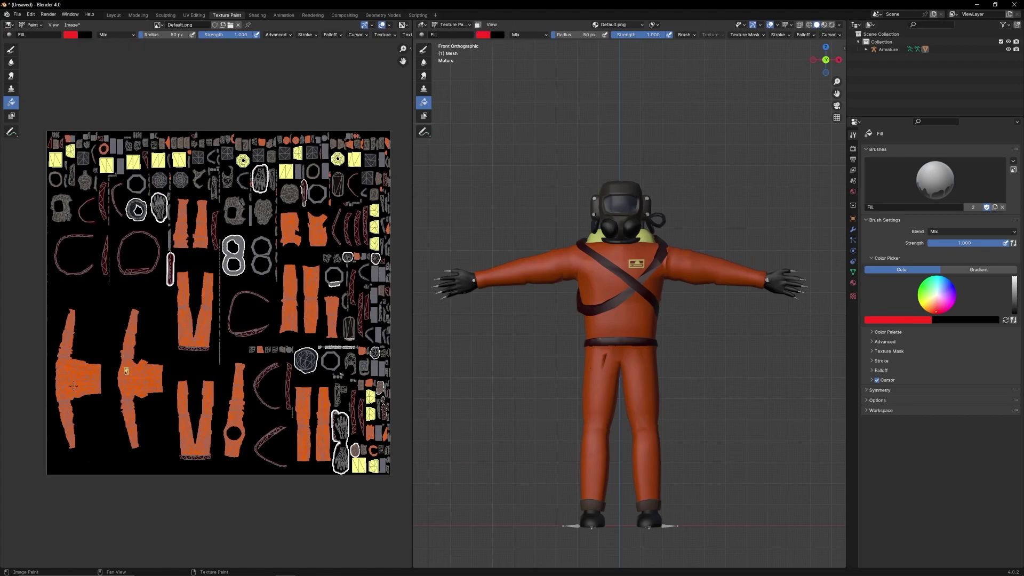
click(74, 386)
click(140, 384)
click(192, 309)
click(181, 235)
click(202, 229)
click(291, 229)
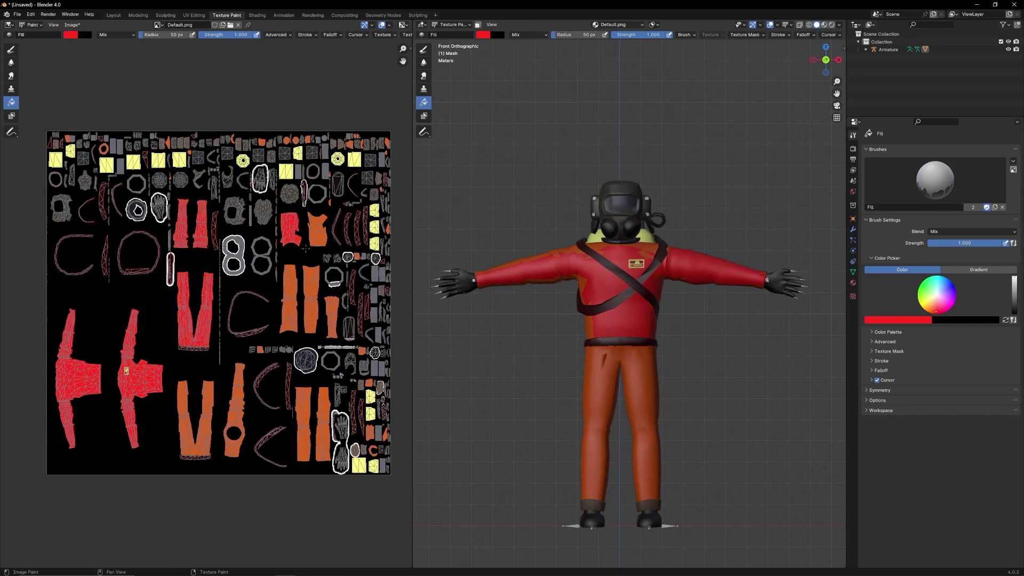
Fill the remaining orange suit islands red and check the model from the front
click(316, 230)
click(288, 299)
click(311, 299)
click(332, 315)
click(196, 416)
click(235, 411)
click(304, 421)
click(322, 421)
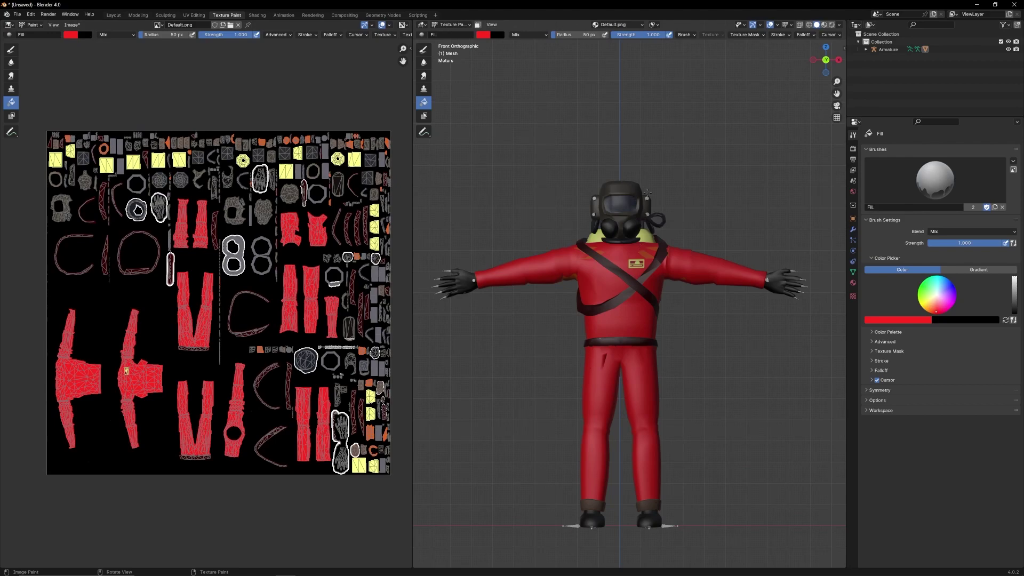
middle_drag(683, 208, 661, 167)
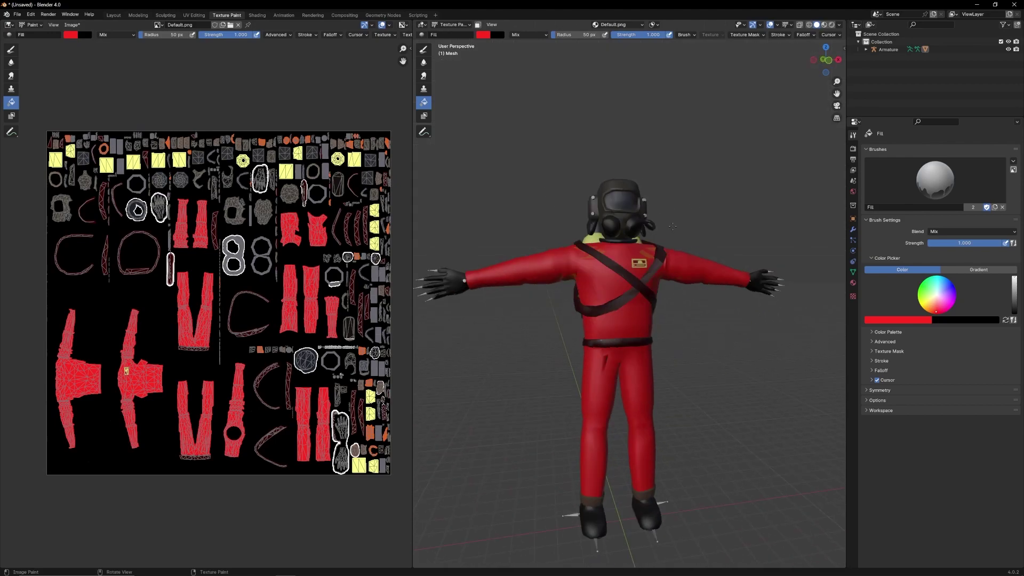
click(826, 60)
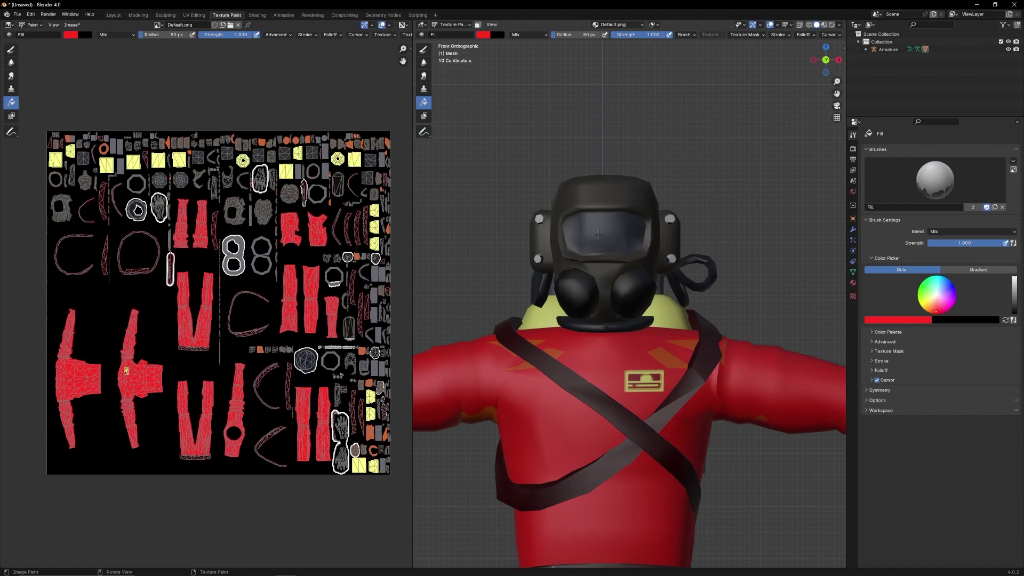
click(429, 51)
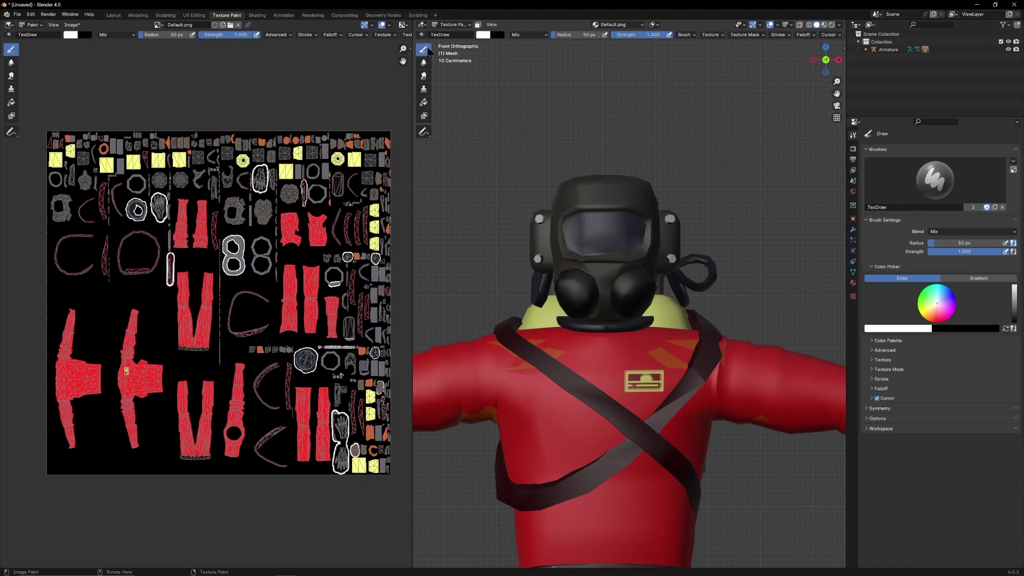
Give the brush a new image texture loaded from captainhowdy.jpg
click(853, 297)
click(949, 160)
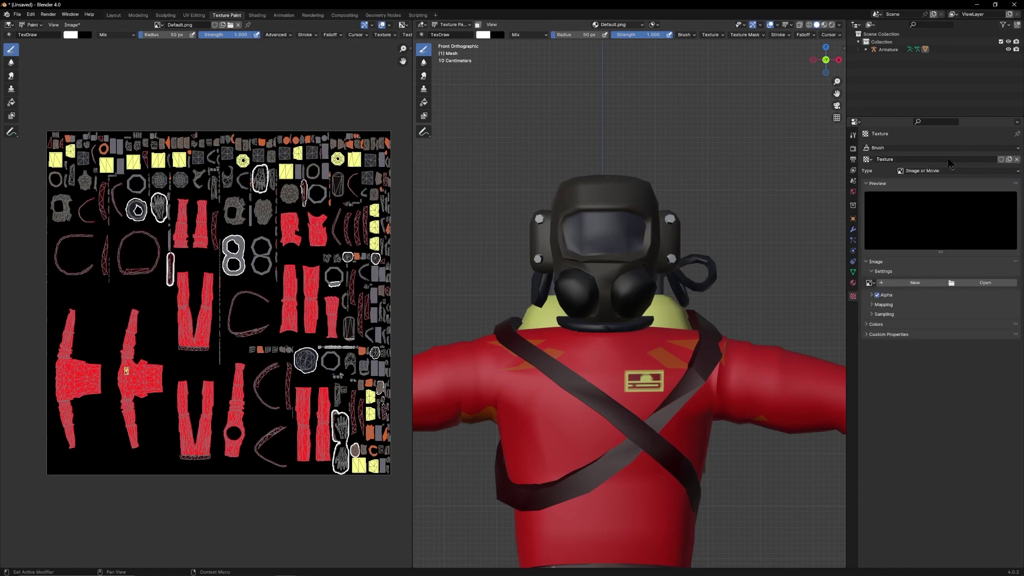
click(960, 283)
click(435, 203)
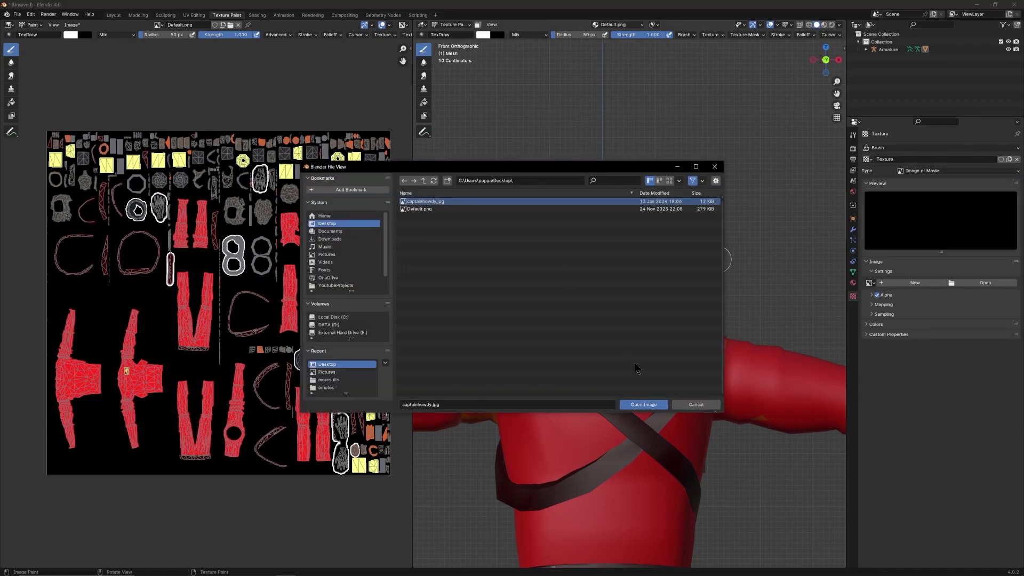
click(636, 407)
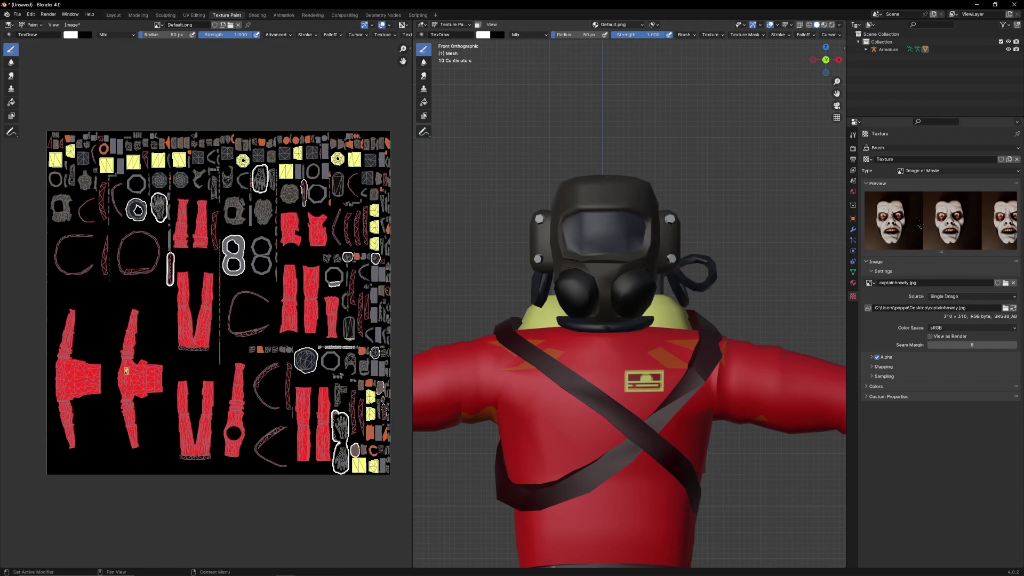
Test-paint the face texture across the chest, then undo the stroke
mouse_move(532, 431)
mouse_down()
mouse_move(691, 362)
mouse_move(557, 438)
mouse_move(563, 412)
mouse_move(607, 387)
mouse_move(532, 391)
mouse_up()
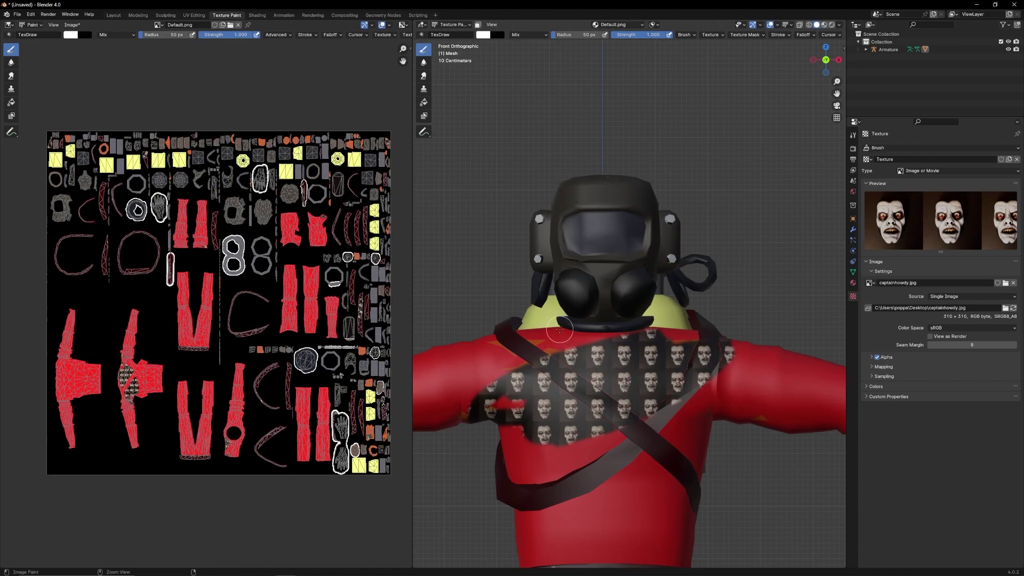
key(ctrl+z)
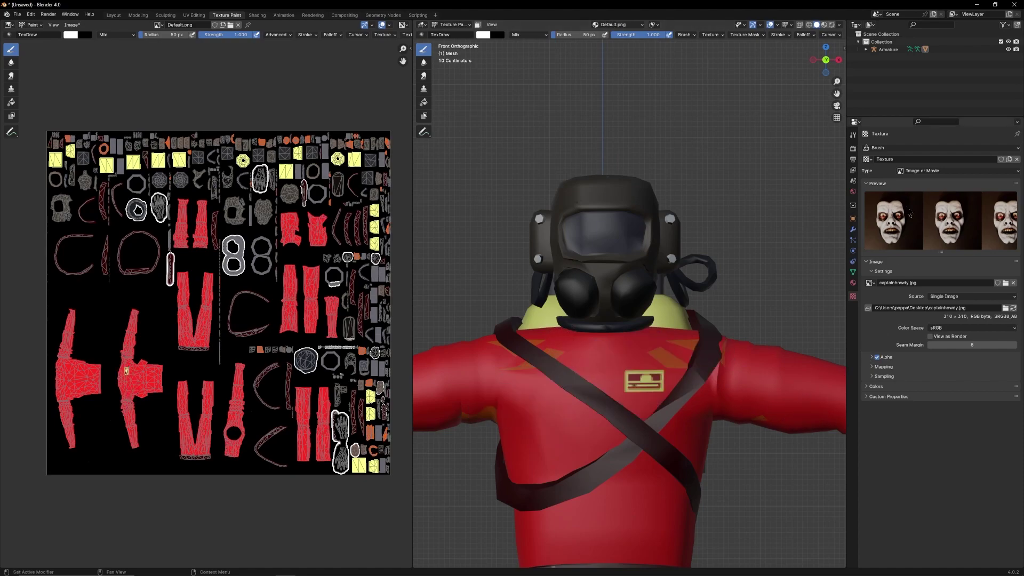
click(853, 136)
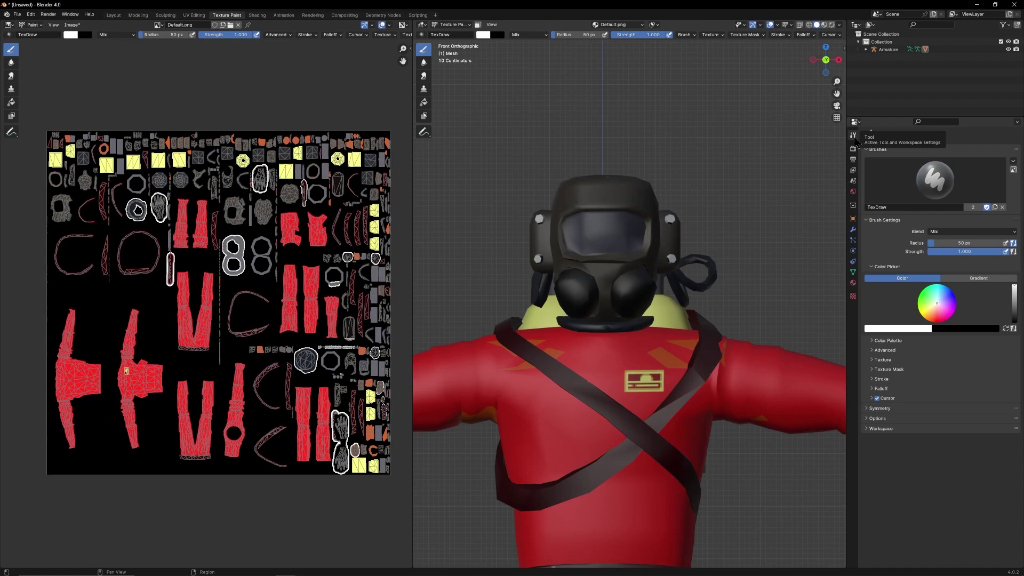
Set the brush texture's mapping to Stencil
click(883, 360)
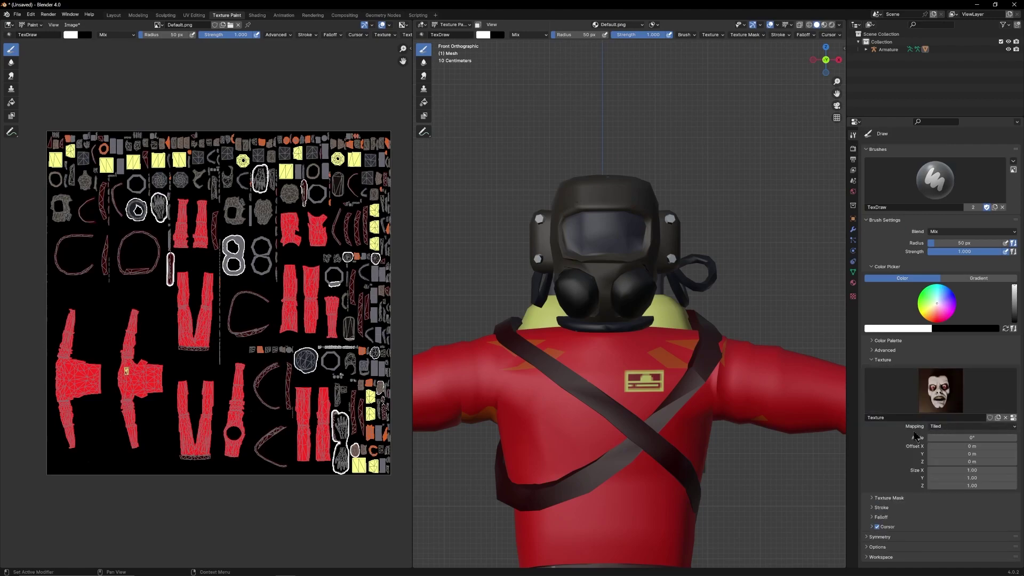
click(944, 427)
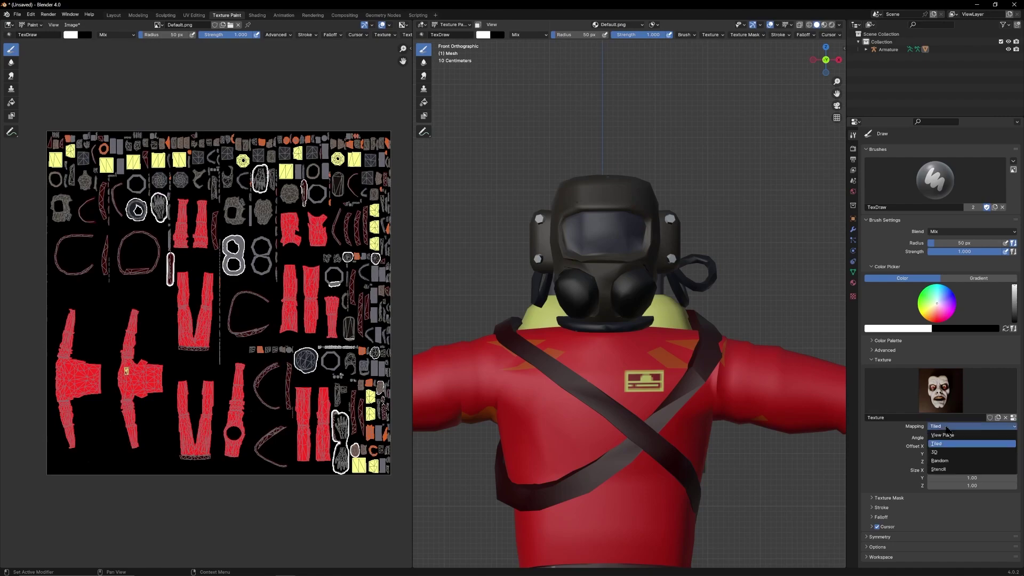
click(949, 473)
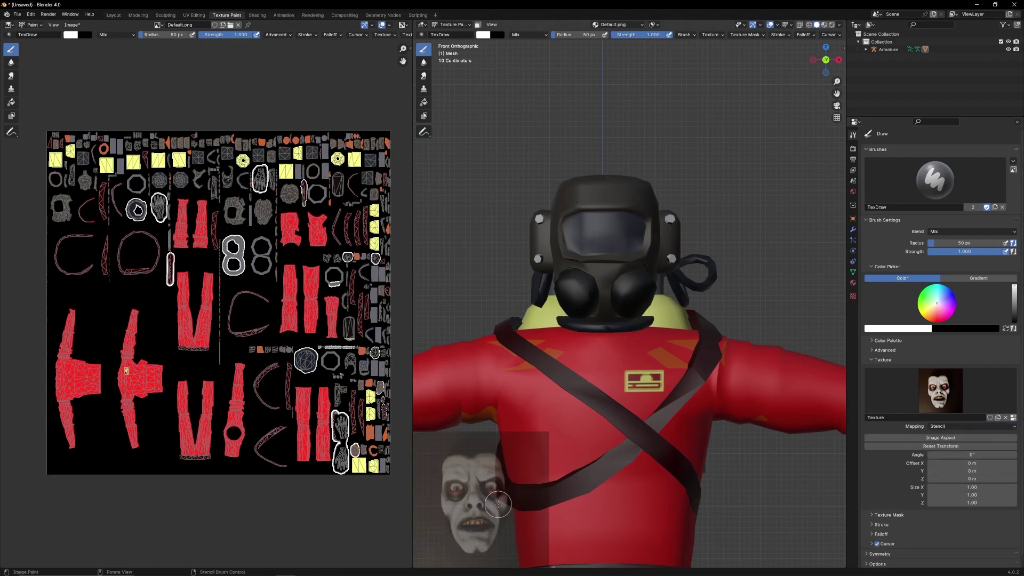
Position the face stencil over the helmet visor and reduce the brush radius to 37 px
right_drag(491, 499, 622, 246)
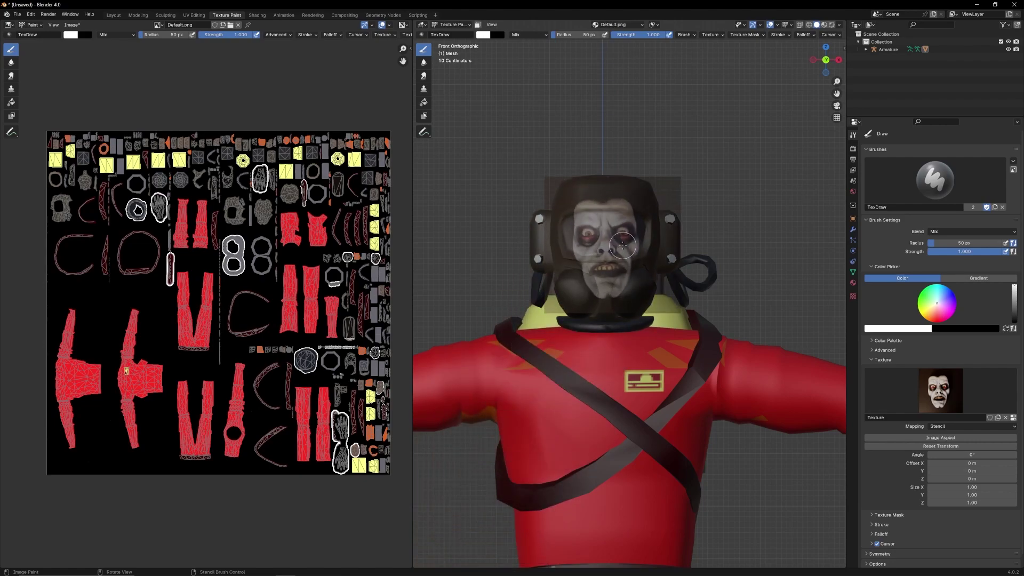
right_drag(623, 245, 621, 247)
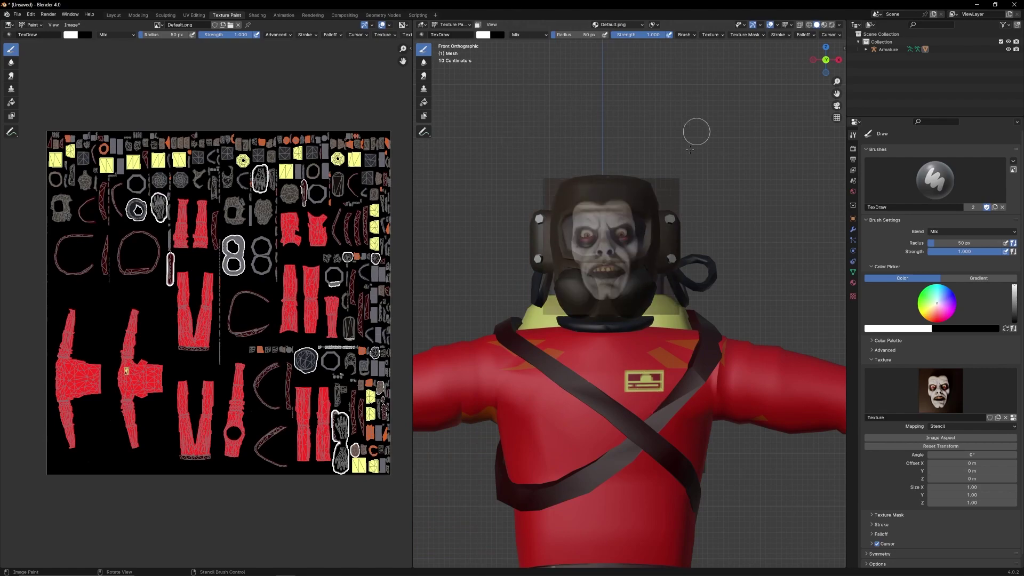
key(f)
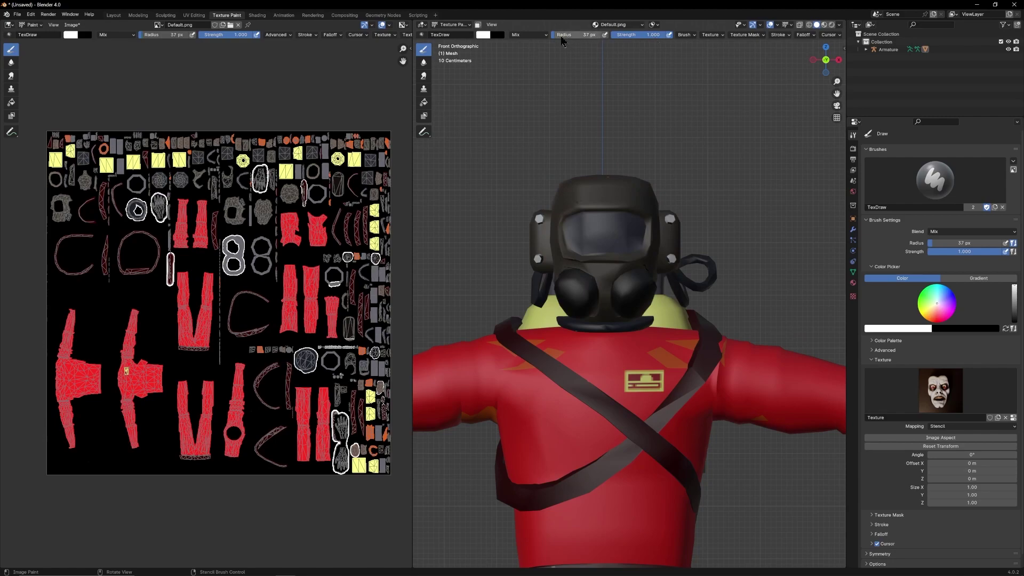
Paint the stencil's eyes onto the visor, then paint red around them
mouse_move(604, 235)
mouse_down()
mouse_move(572, 233)
mouse_move(602, 233)
mouse_up()
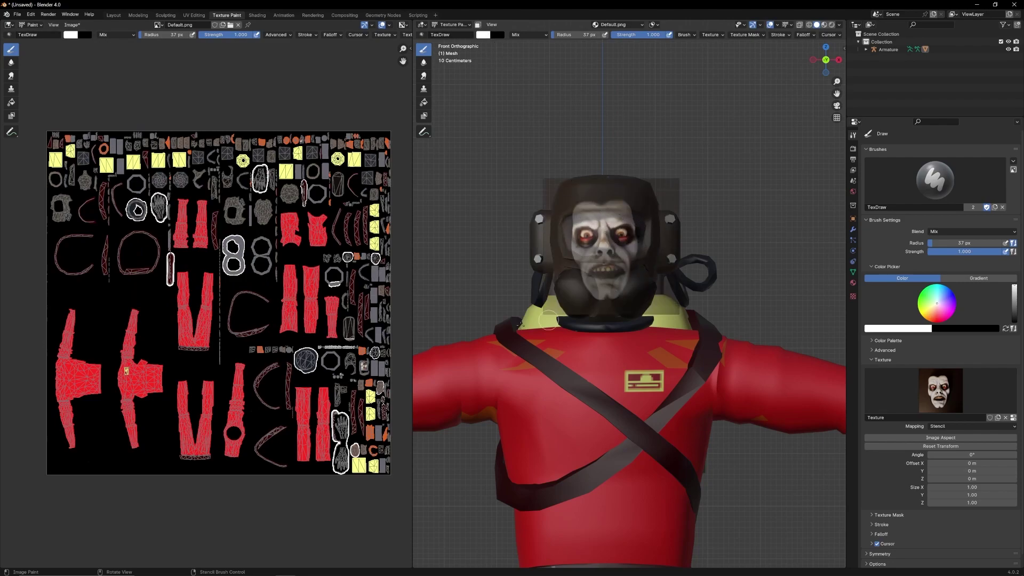
click(484, 35)
click(519, 116)
mouse_move(607, 231)
mouse_down()
mouse_move(587, 235)
mouse_move(633, 238)
mouse_move(587, 238)
mouse_move(614, 242)
mouse_move(593, 231)
mouse_move(598, 245)
mouse_move(589, 221)
mouse_move(604, 237)
mouse_up()
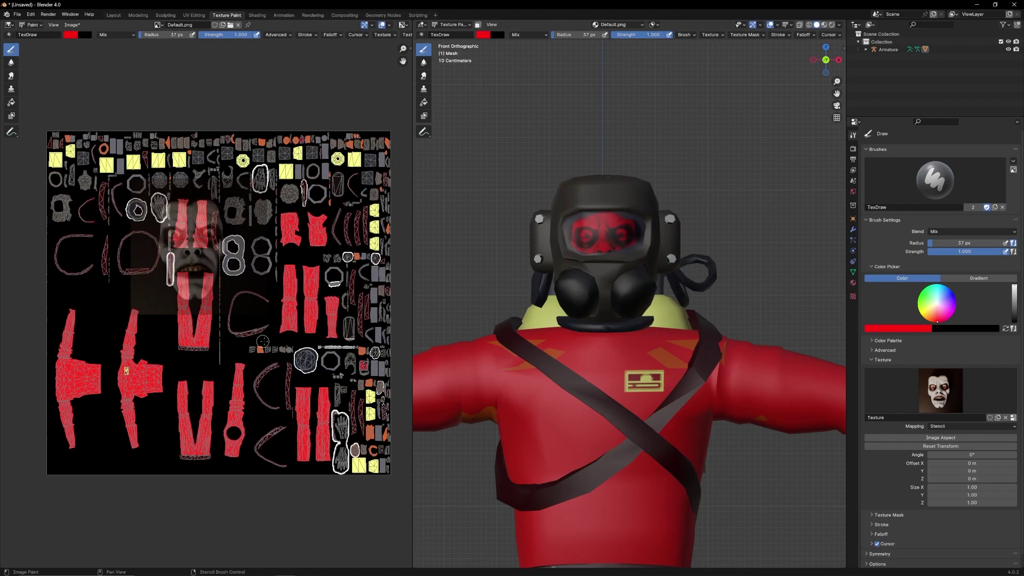
Switch the brush colour to white and paint the face through the stencil
click(485, 35)
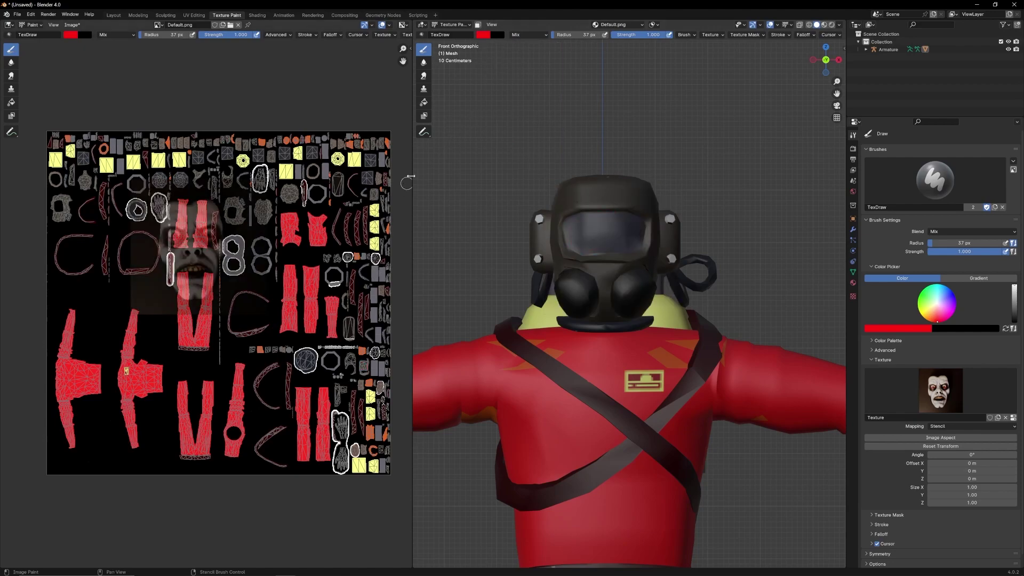
click(484, 35)
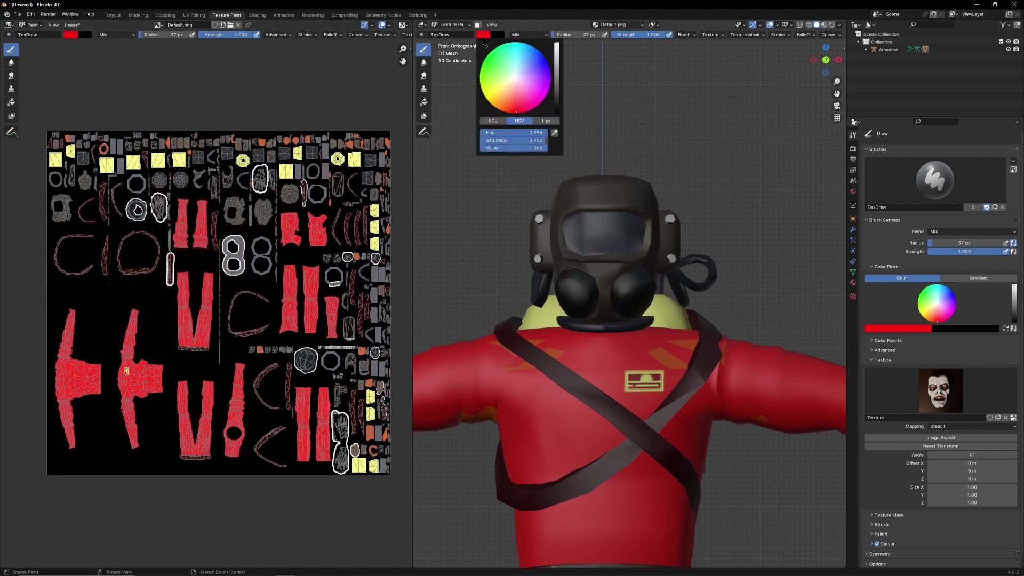
click(515, 78)
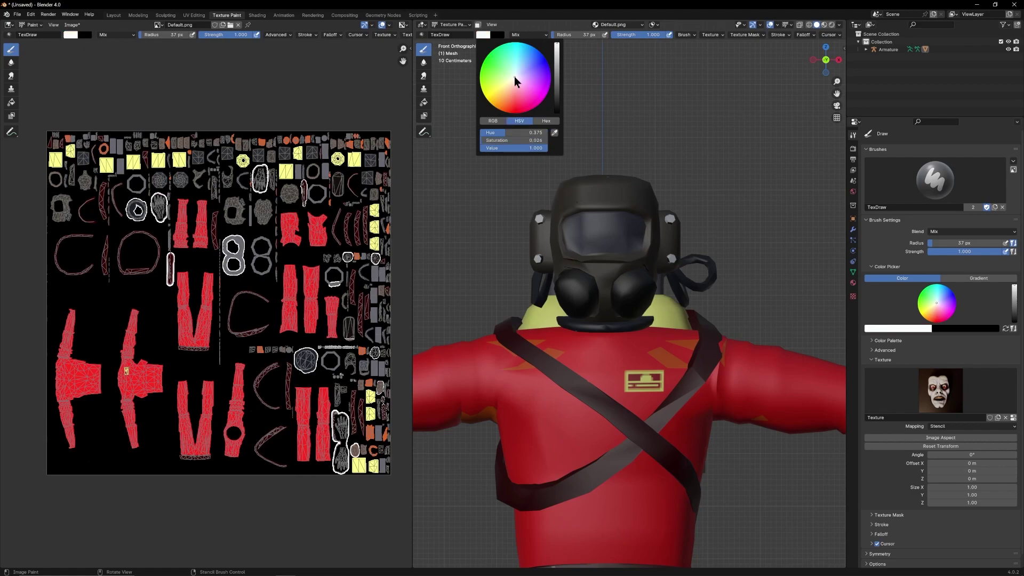
mouse_move(610, 225)
mouse_down()
mouse_move(587, 225)
mouse_move(588, 239)
mouse_move(620, 234)
mouse_move(571, 233)
mouse_move(599, 246)
mouse_move(630, 234)
mouse_move(624, 218)
mouse_move(581, 226)
mouse_move(621, 233)
mouse_move(608, 222)
mouse_move(588, 243)
mouse_move(630, 235)
mouse_move(581, 238)
mouse_up()
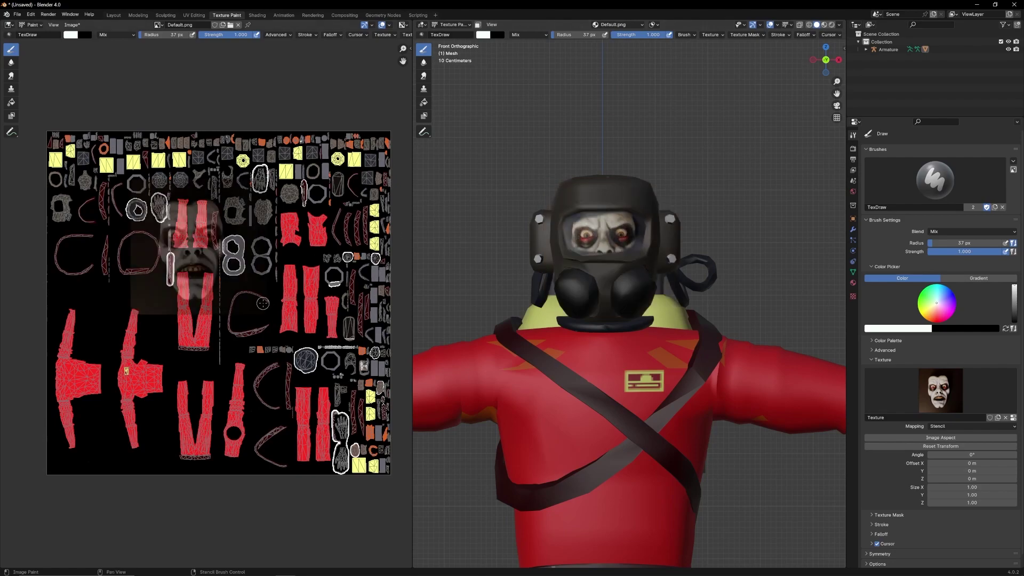